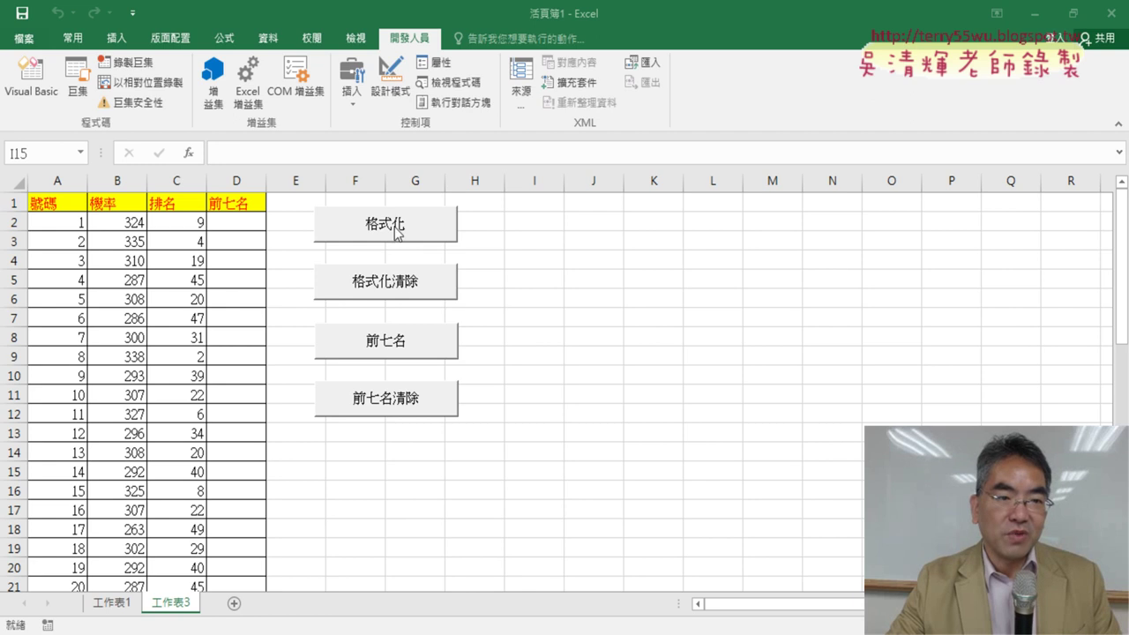
Step: Run the 格式化 macro so the column A numbers 2, 8 and 11 turn yellow
{"action": "left_click", "coordinate": [395, 245]}
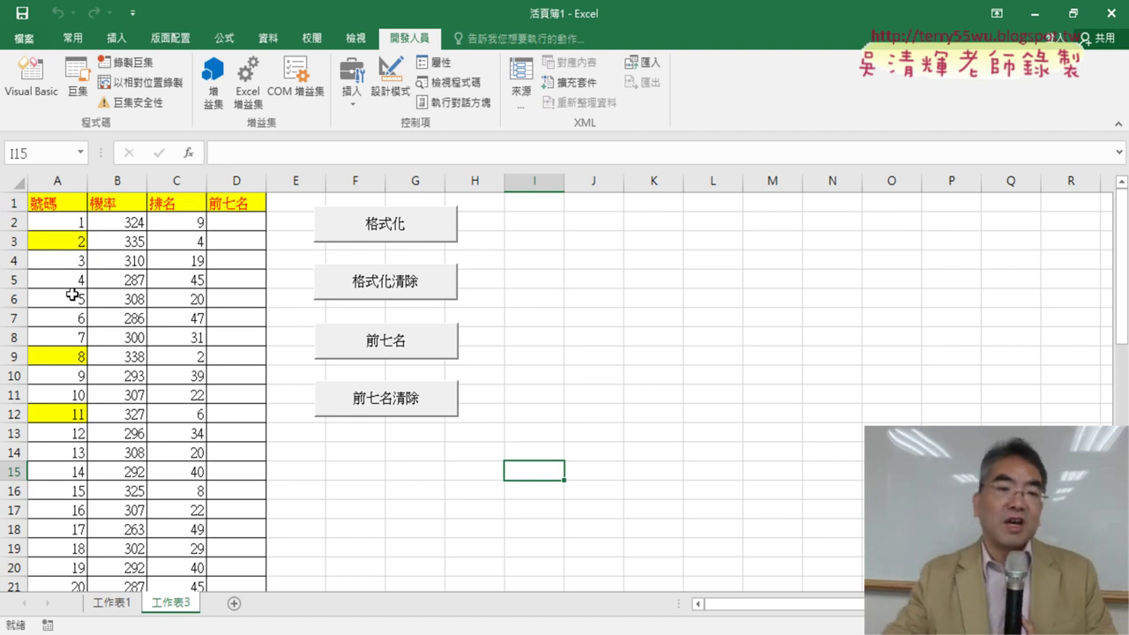
Step: Open the 格式化 button's macro code in the VBA editor through 指定巨集 and 編輯
{"action": "right_click", "coordinate": [422, 233]}
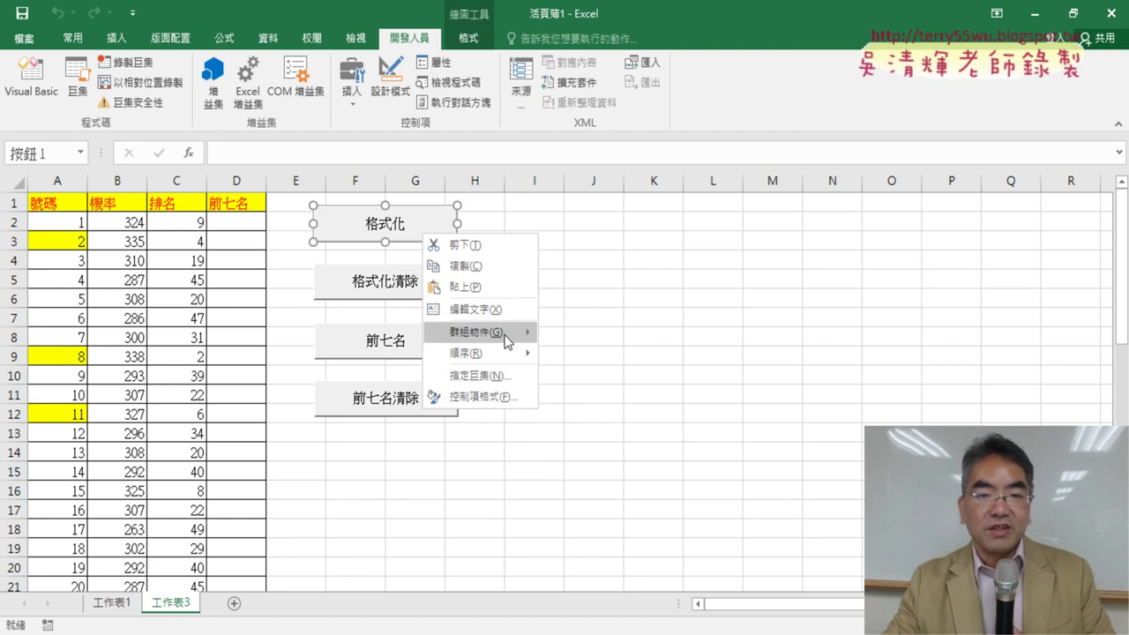
{"action": "left_click", "coordinate": [501, 379]}
{"action": "left_click", "coordinate": [639, 250]}
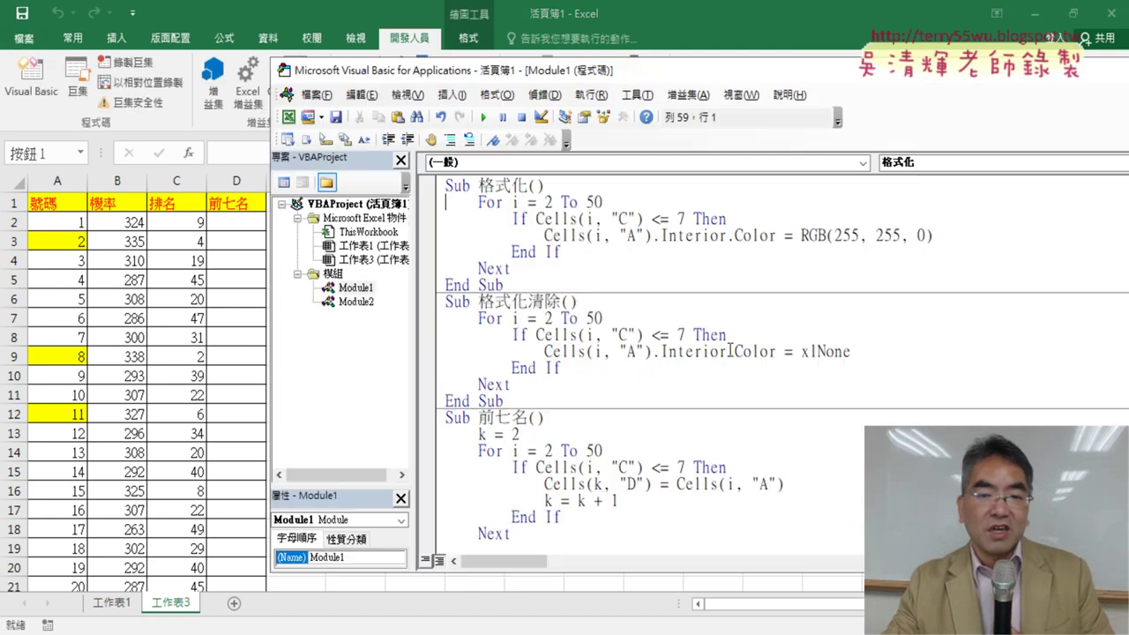
Step: Highlight the loop over rows 2–50, the rank ≤ 7 test, and the RGB fill colour values
{"action": "left_click_drag", "start_coordinate": [476, 202], "coordinate": [603, 202]}
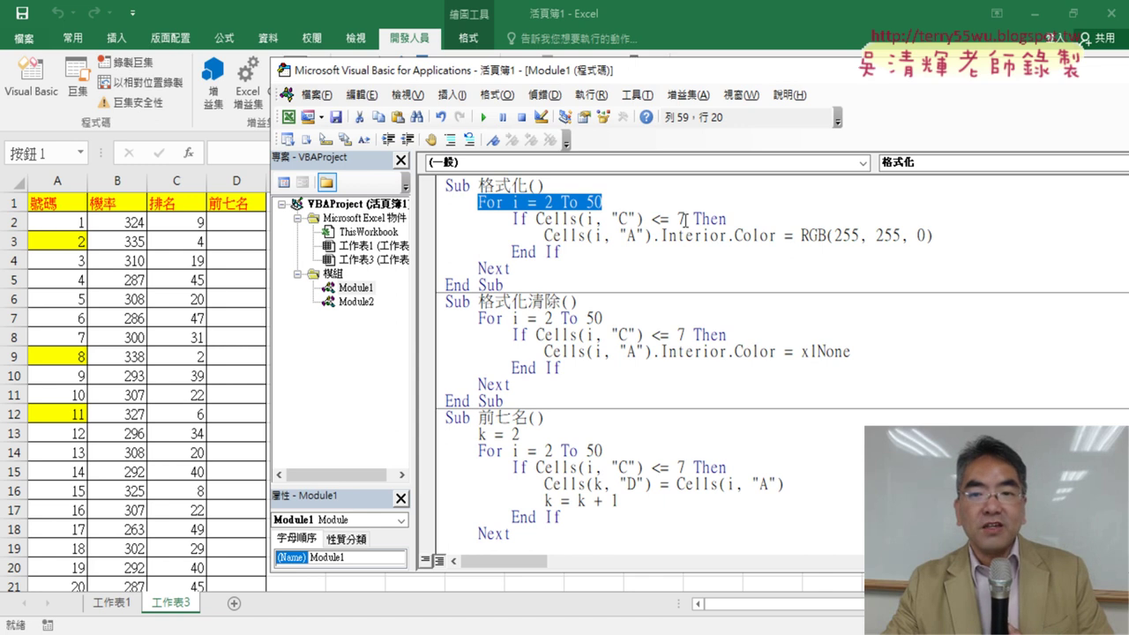
{"action": "left_click_drag", "start_coordinate": [685, 219], "coordinate": [535, 220]}
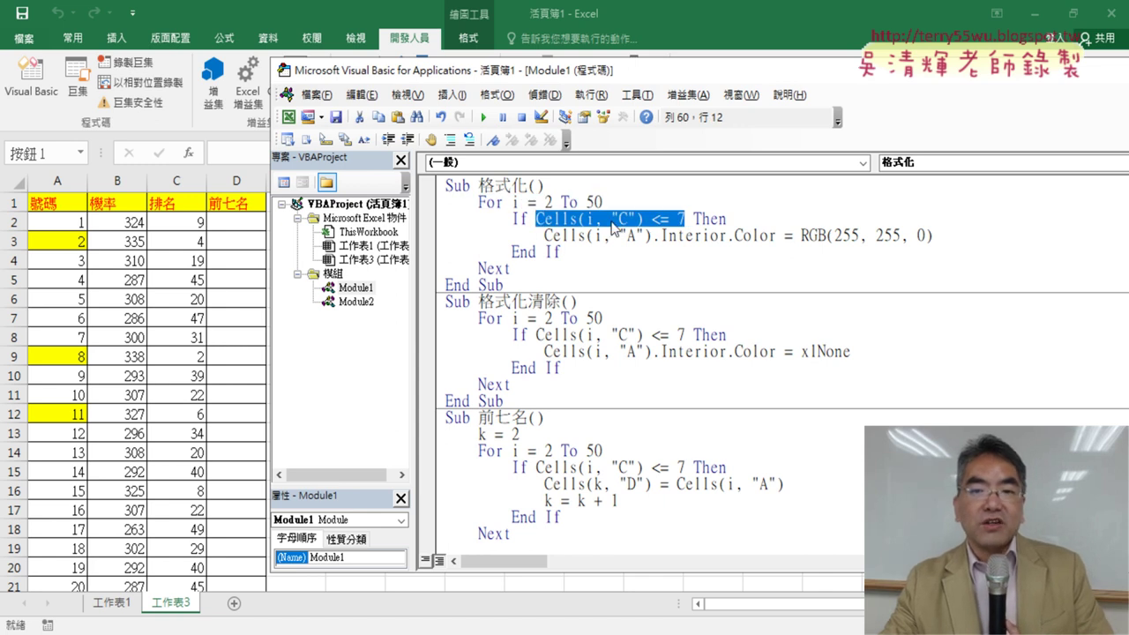
{"action": "left_click_drag", "start_coordinate": [652, 236], "coordinate": [777, 236]}
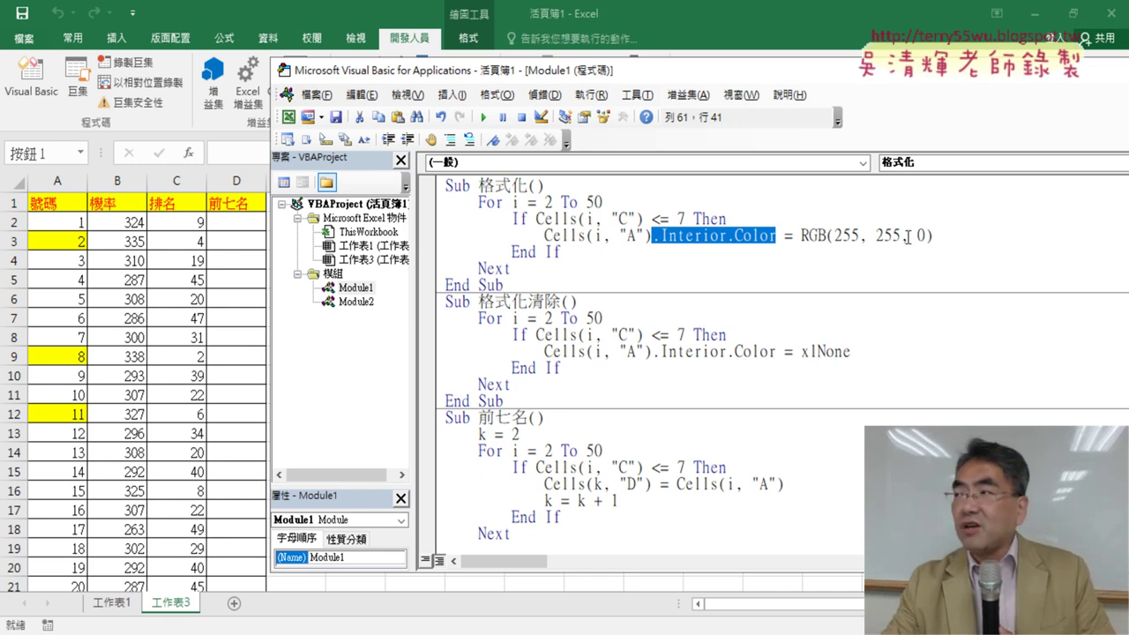
{"action": "left_click_drag", "start_coordinate": [836, 237], "coordinate": [871, 237]}
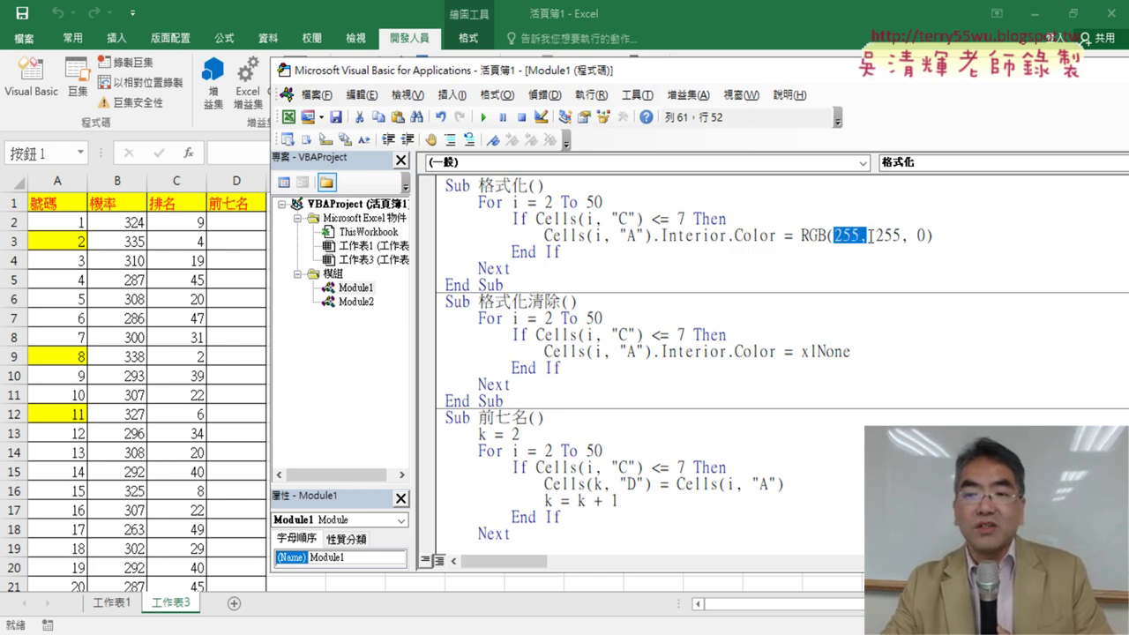
Step: With E4 selected, open the 其他色彩 custom fill colour picker and pick a green
{"action": "left_click", "coordinate": [73, 38]}
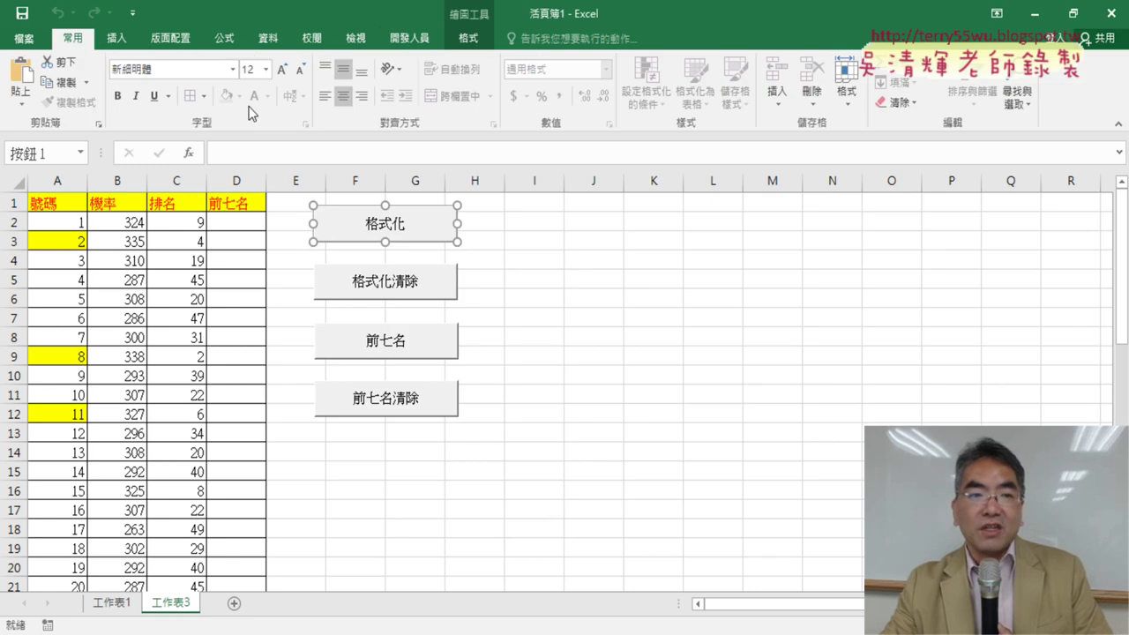
{"action": "left_click", "coordinate": [296, 259]}
{"action": "left_click", "coordinate": [239, 96]}
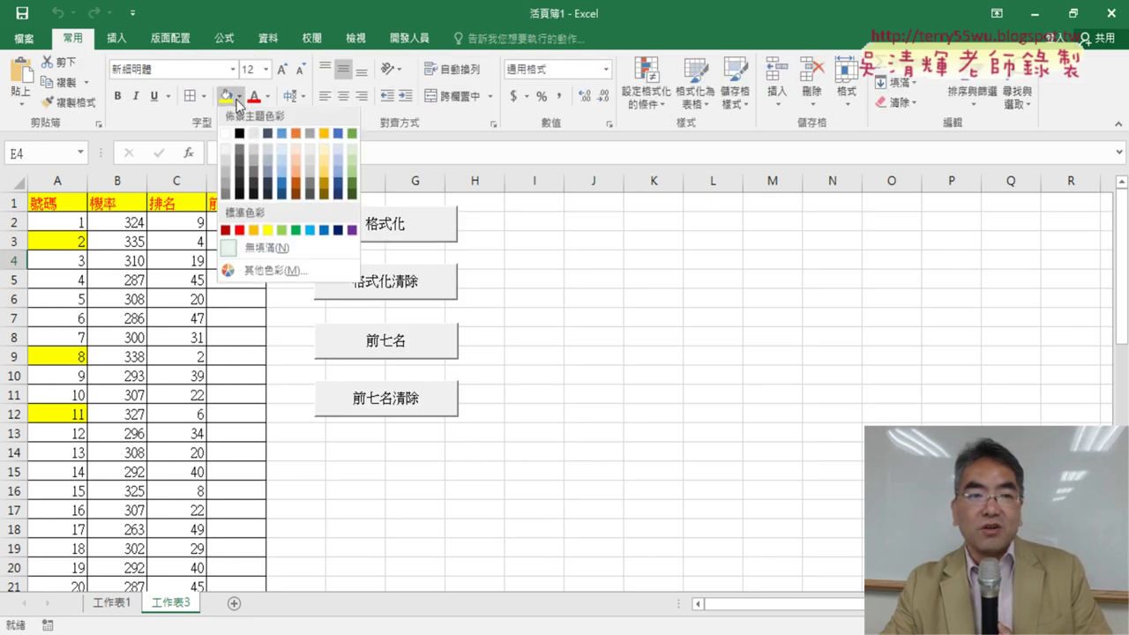
{"action": "left_click", "coordinate": [269, 274]}
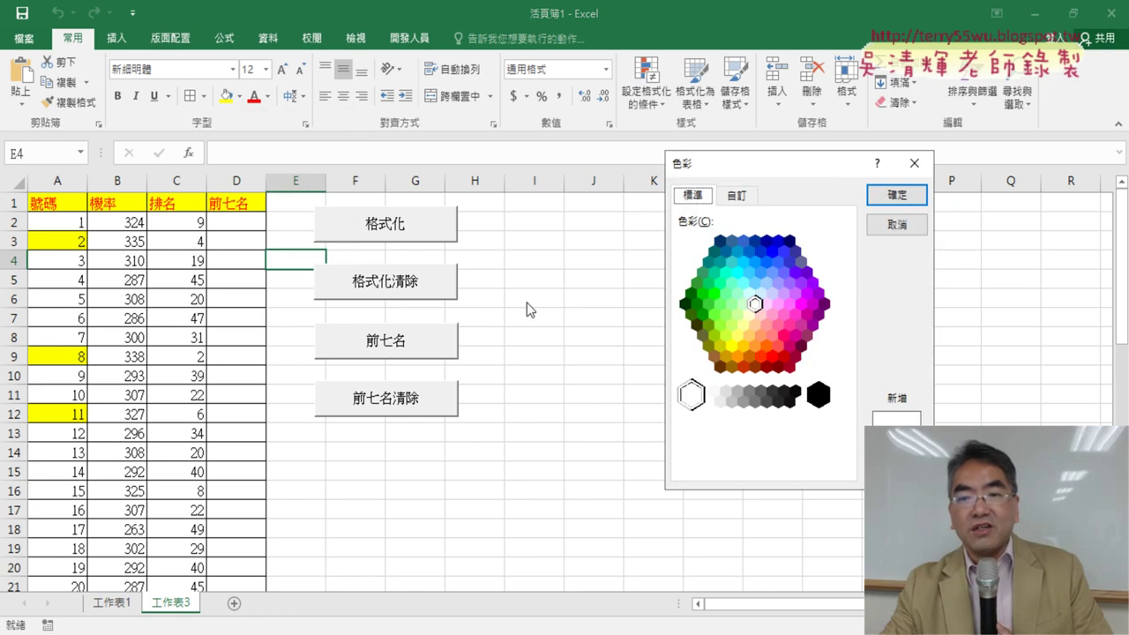
{"action": "left_click", "coordinate": [714, 314]}
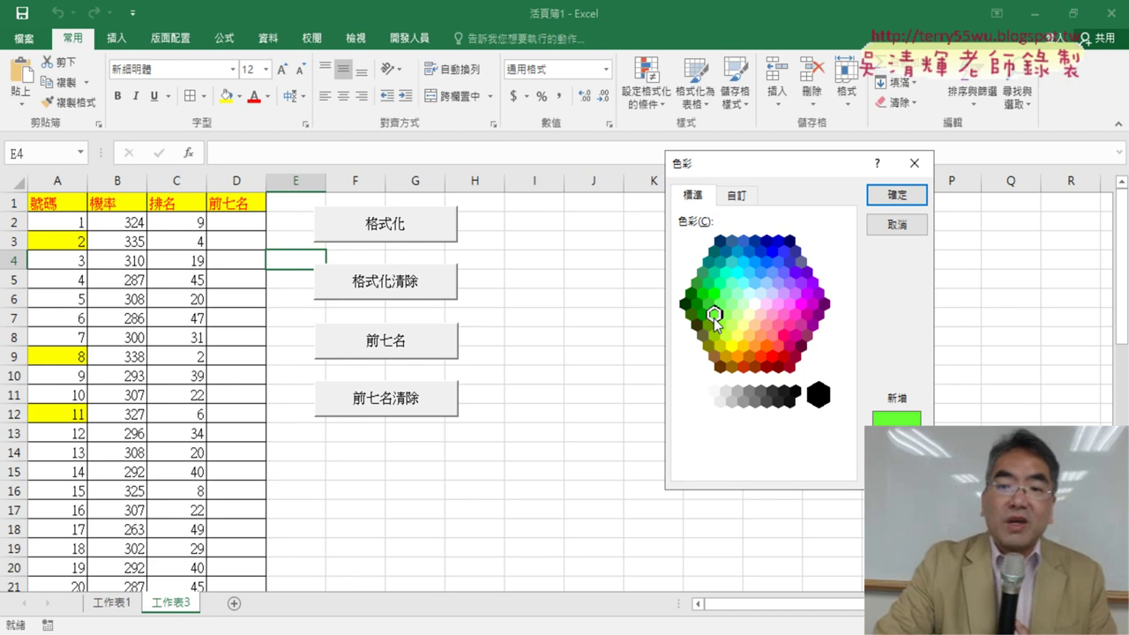
Step: Inspect the green's RGB values 102, 255, 51 and a blue's, then cancel without applying
{"action": "left_click", "coordinate": [737, 195]}
{"action": "double_click", "coordinate": [764, 393]}
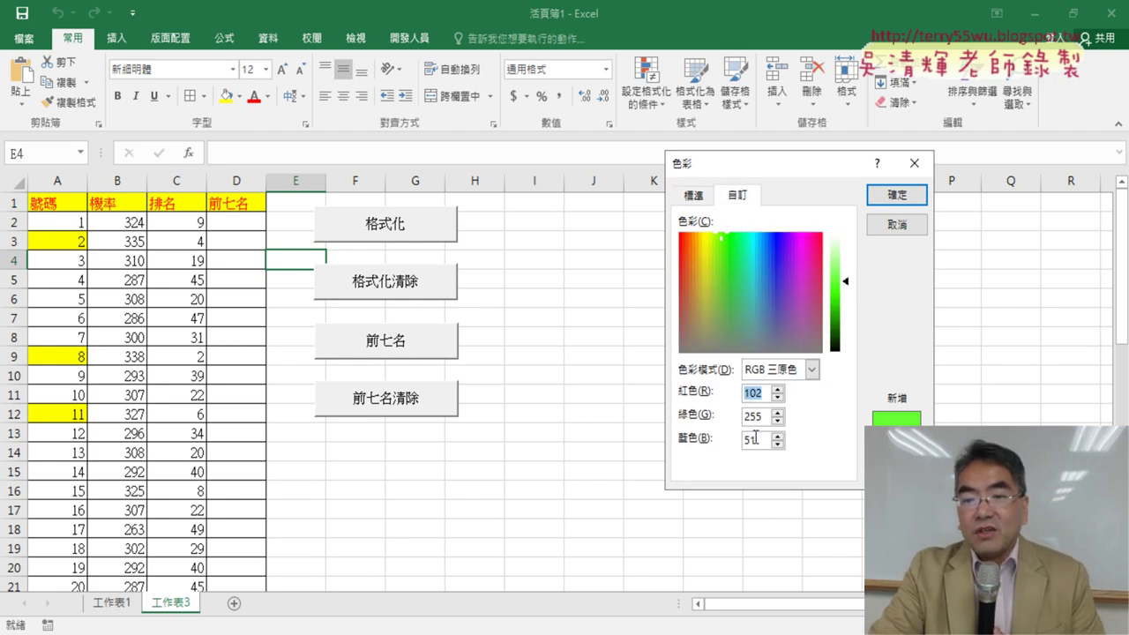
{"action": "double_click", "coordinate": [760, 416]}
{"action": "double_click", "coordinate": [755, 439]}
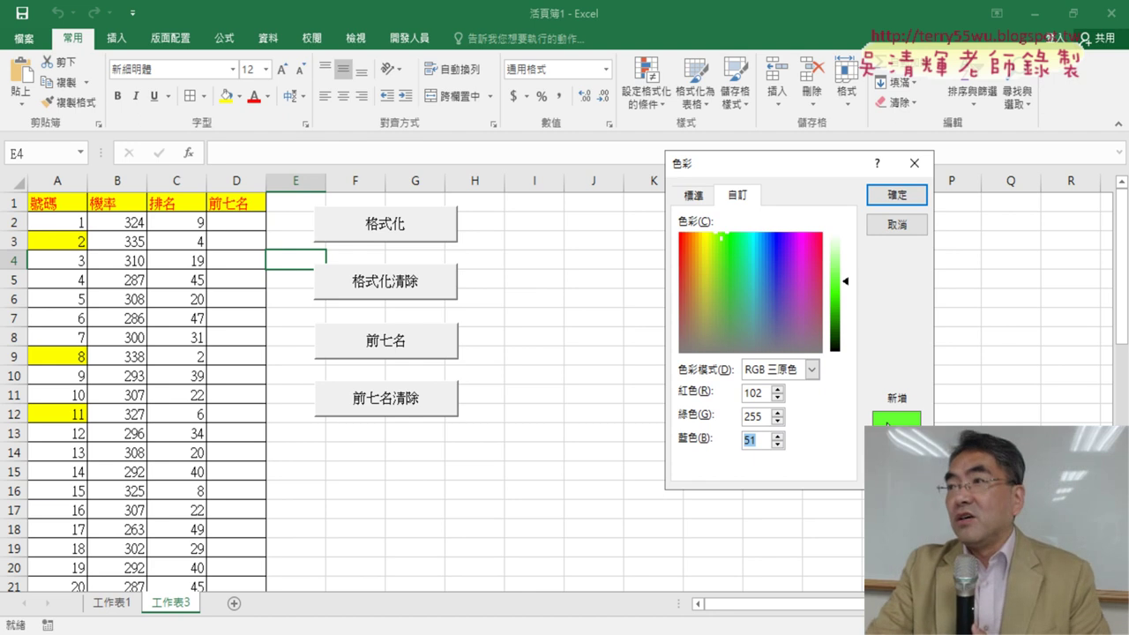
{"action": "left_click_drag", "start_coordinate": [845, 289], "coordinate": [847, 295]}
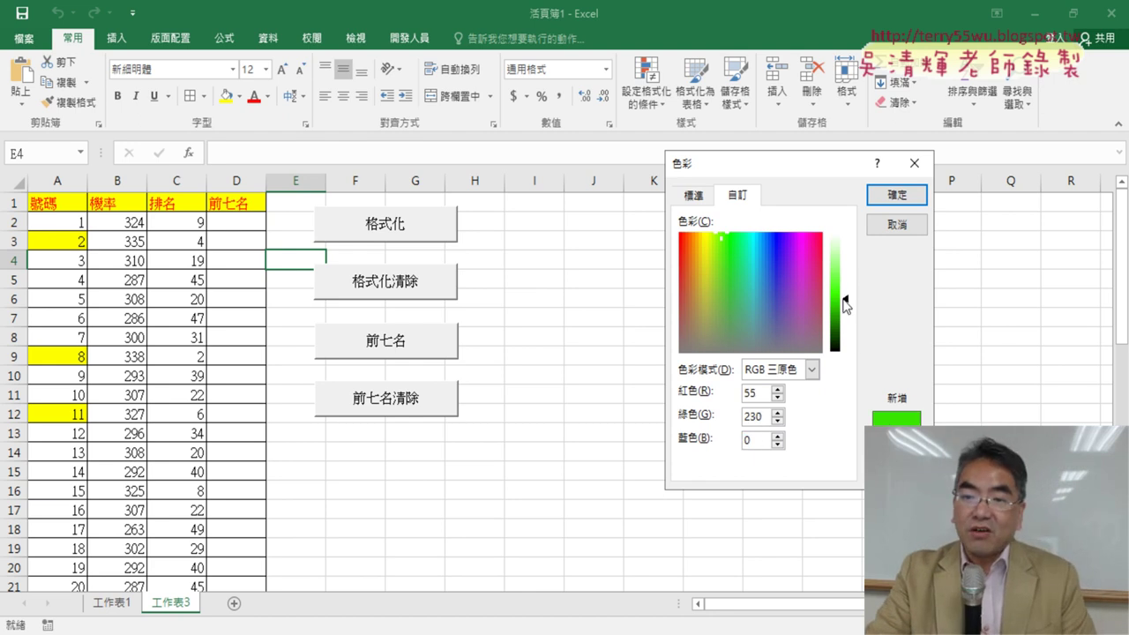
{"action": "left_click", "coordinate": [773, 290]}
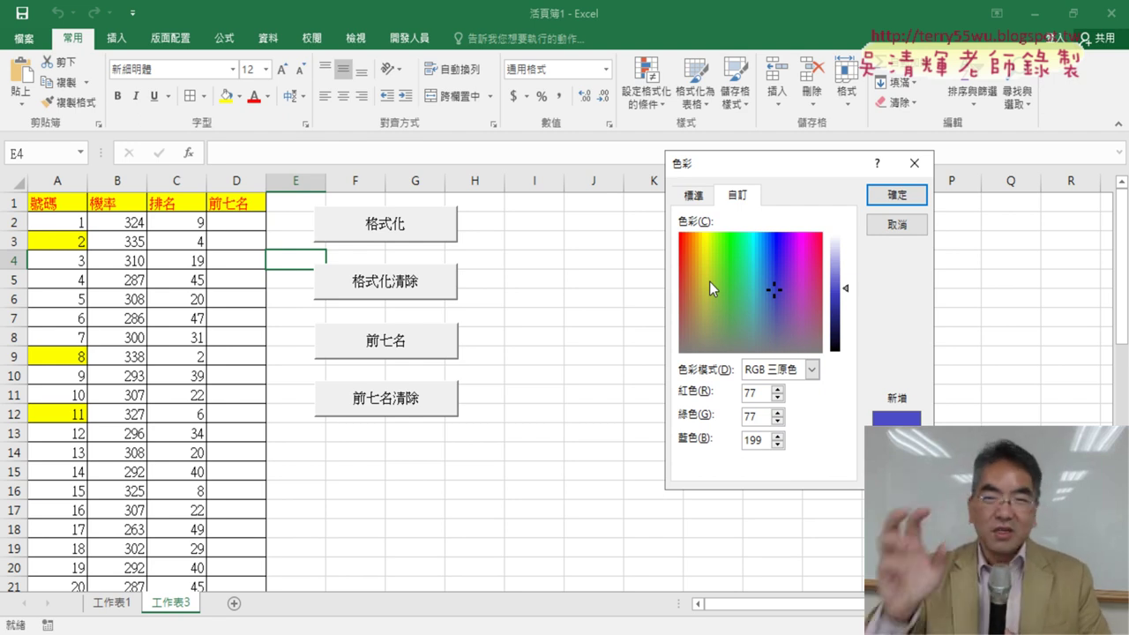
{"action": "left_click", "coordinate": [915, 228]}
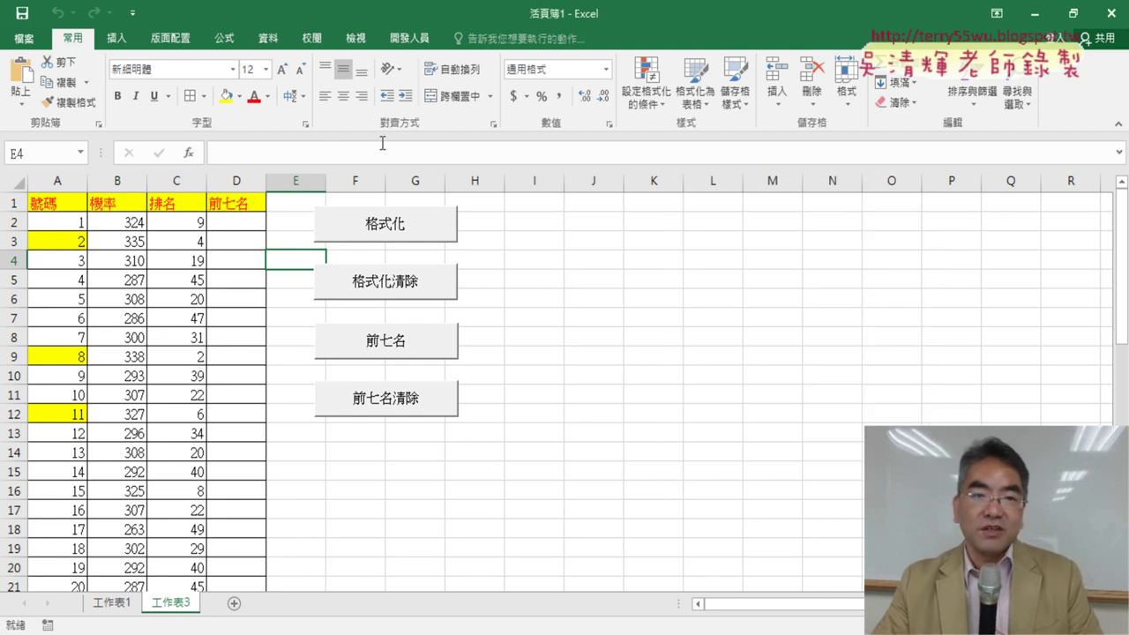
{"action": "left_click", "coordinate": [409, 38]}
Step: In the VBA editor, delete the old 前七名 and 前七名清除 macro code
{"action": "left_click", "coordinate": [31, 78]}
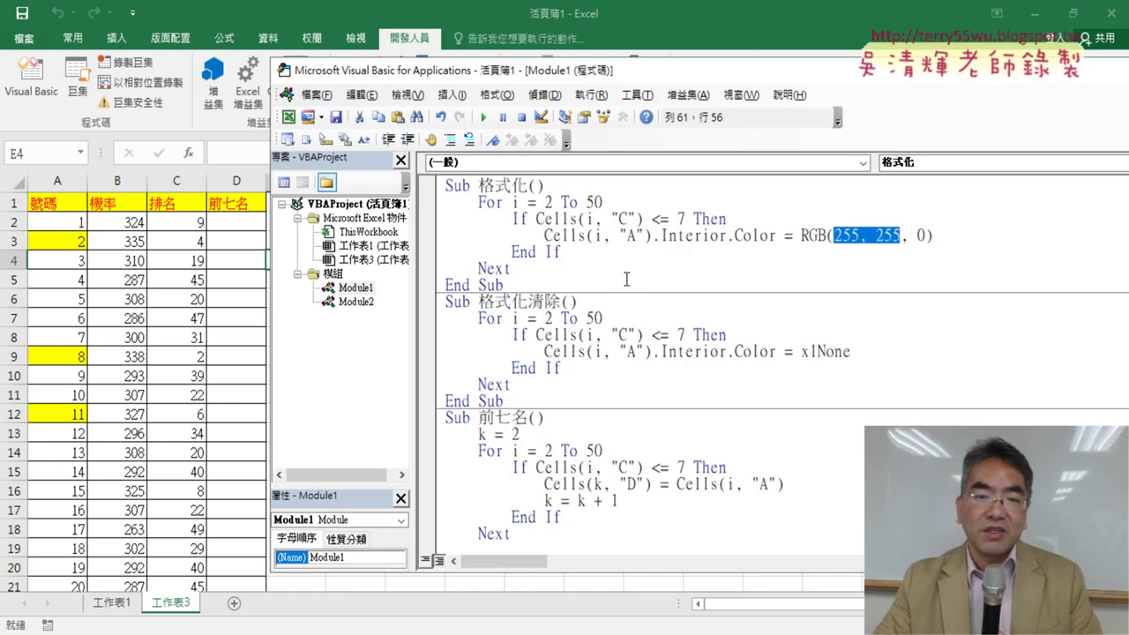
{"action": "scroll", "coordinate": [607, 318], "scroll_direction": "down", "scroll_amount": 2}
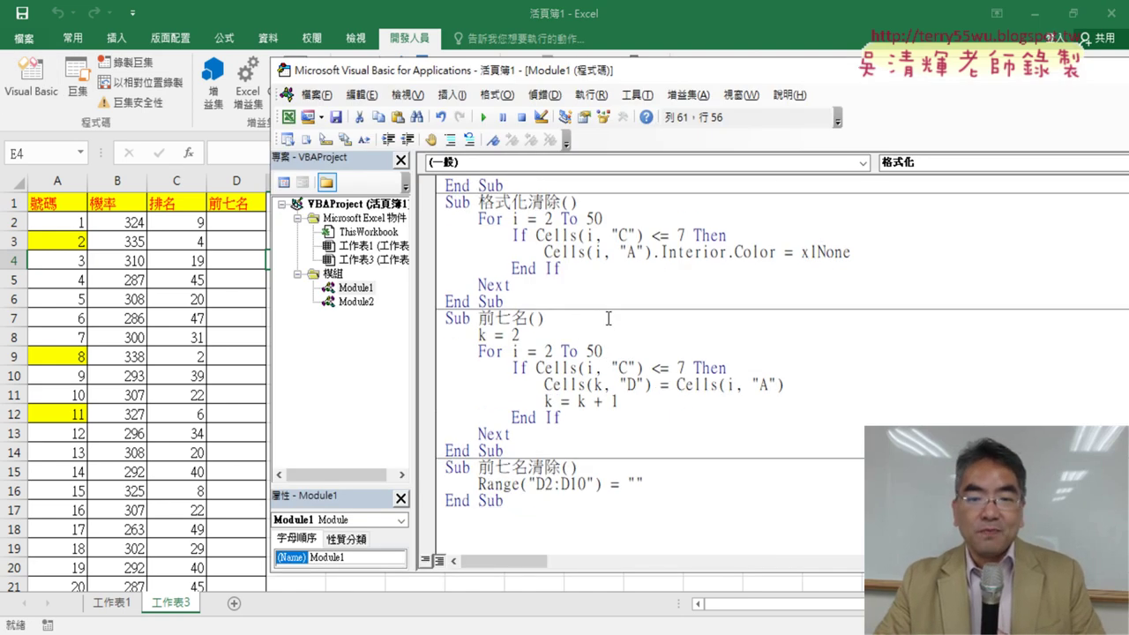
{"action": "left_click_drag", "start_coordinate": [523, 508], "coordinate": [456, 340]}
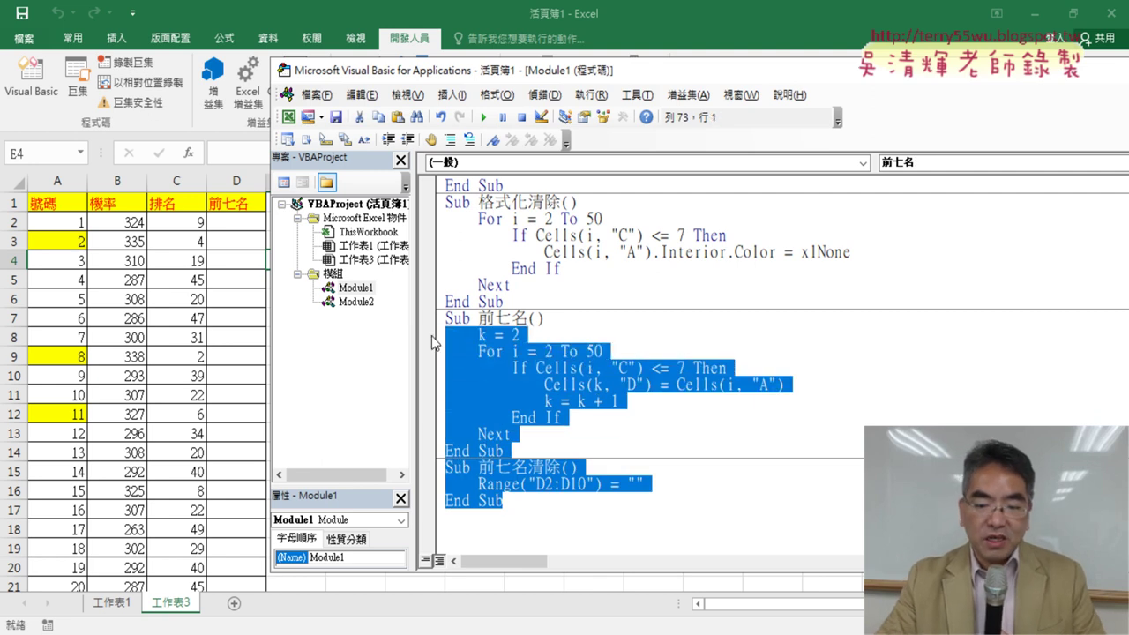
{"action": "key", "text": "Delete"}
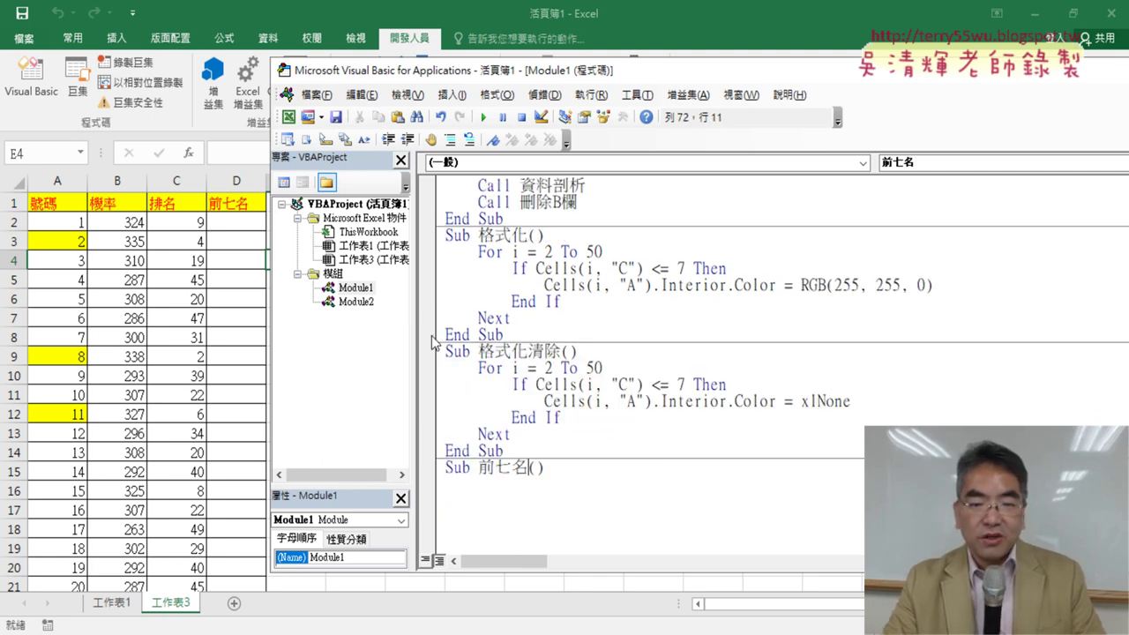
{"action": "key", "text": "Return"}
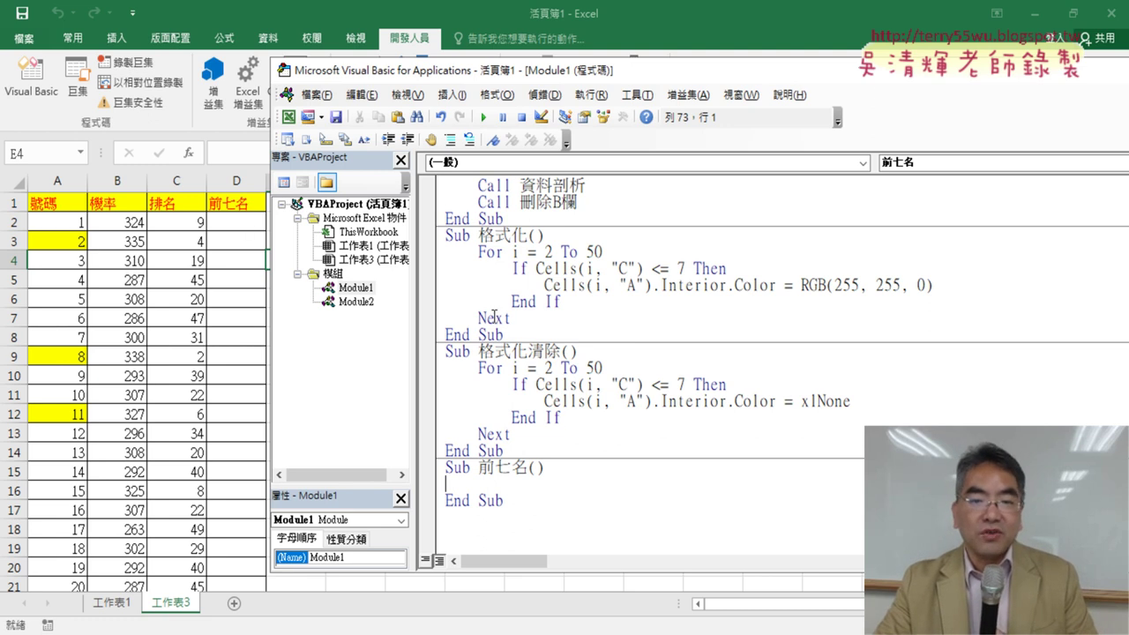
Step: Copy 格式化's For loop into 前七名 and remove its .Interior.Color = RGB(255, 255, 0) part
{"action": "left_click_drag", "start_coordinate": [511, 318], "coordinate": [438, 249]}
{"action": "left_click_drag", "start_coordinate": [482, 402], "coordinate": [447, 485]}
{"action": "scroll", "coordinate": [700, 474], "scroll_direction": "down", "scroll_amount": 1}
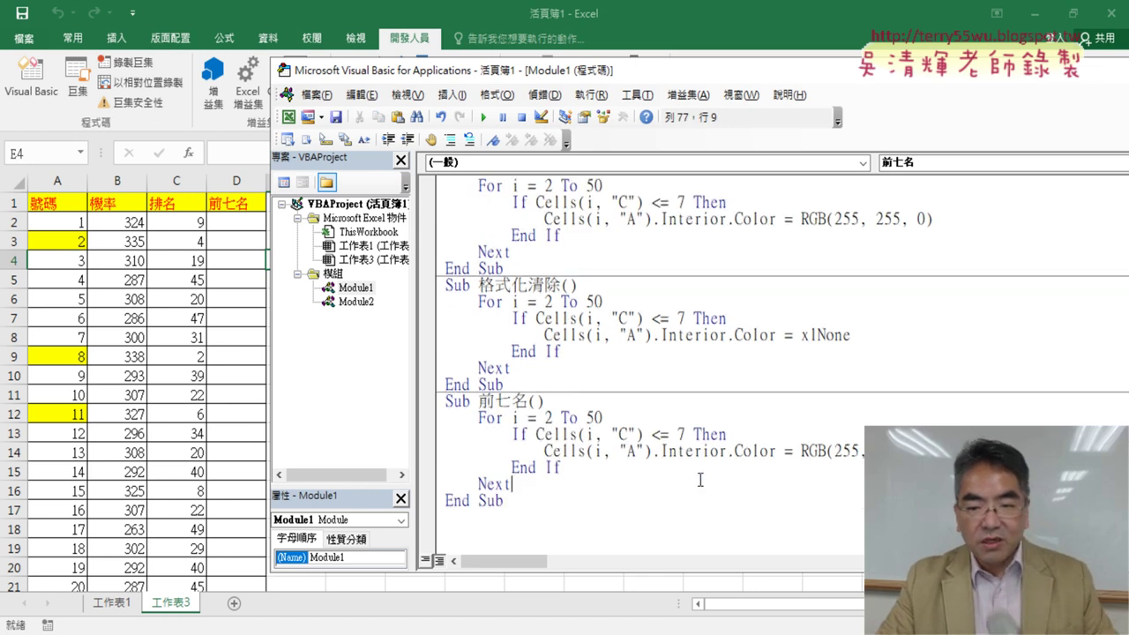
{"action": "scroll", "coordinate": [701, 473], "scroll_direction": "down", "scroll_amount": 1}
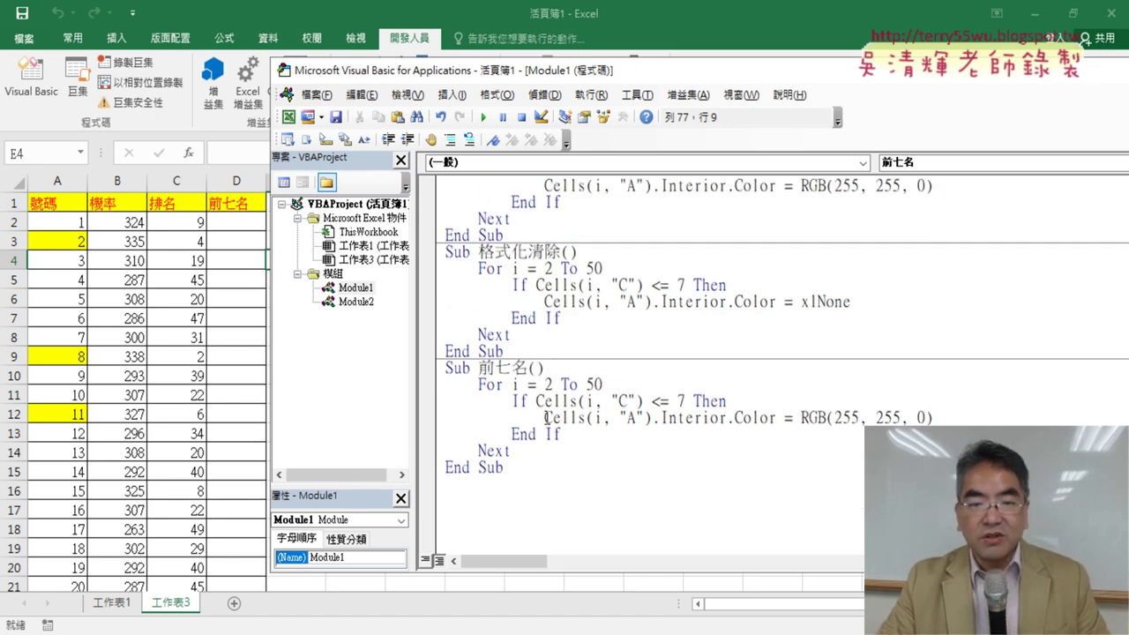
{"action": "left_click_drag", "start_coordinate": [545, 417], "coordinate": [946, 416]}
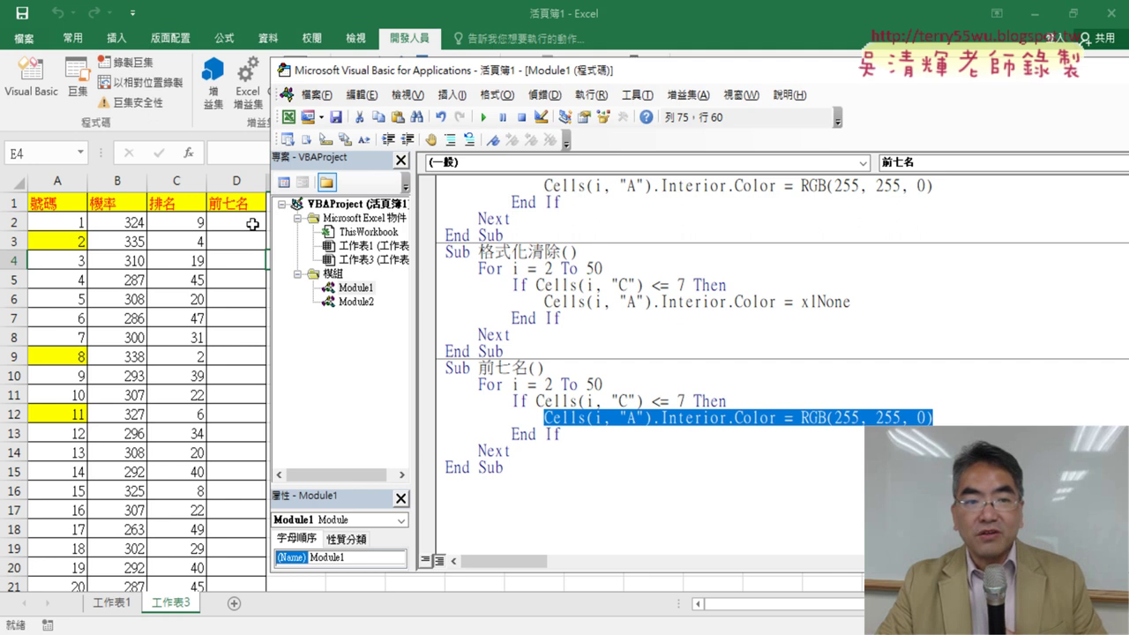
{"action": "left_click_drag", "start_coordinate": [935, 417], "coordinate": [653, 419]}
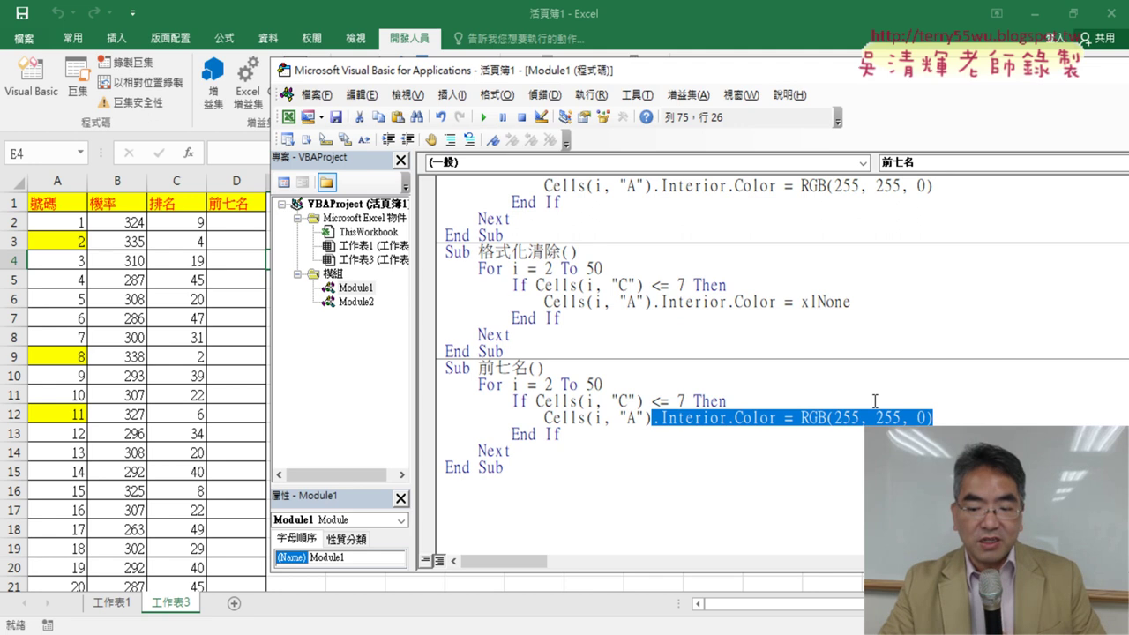
{"action": "key", "text": "Delete"}
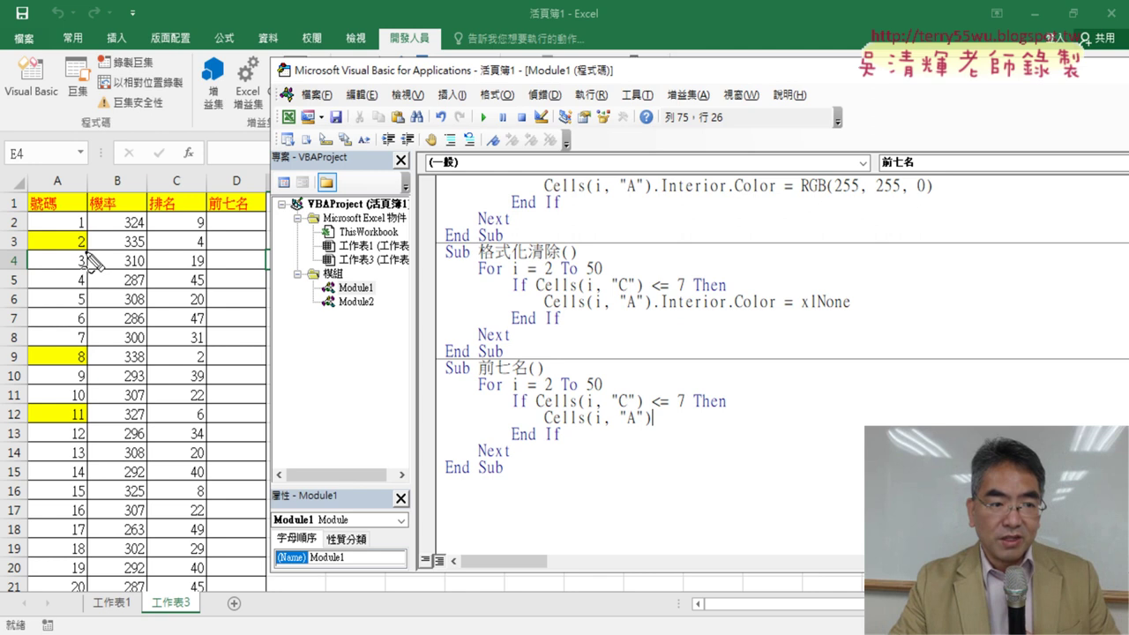
{"action": "left_click_drag", "start_coordinate": [86, 254], "coordinate": [91, 253]}
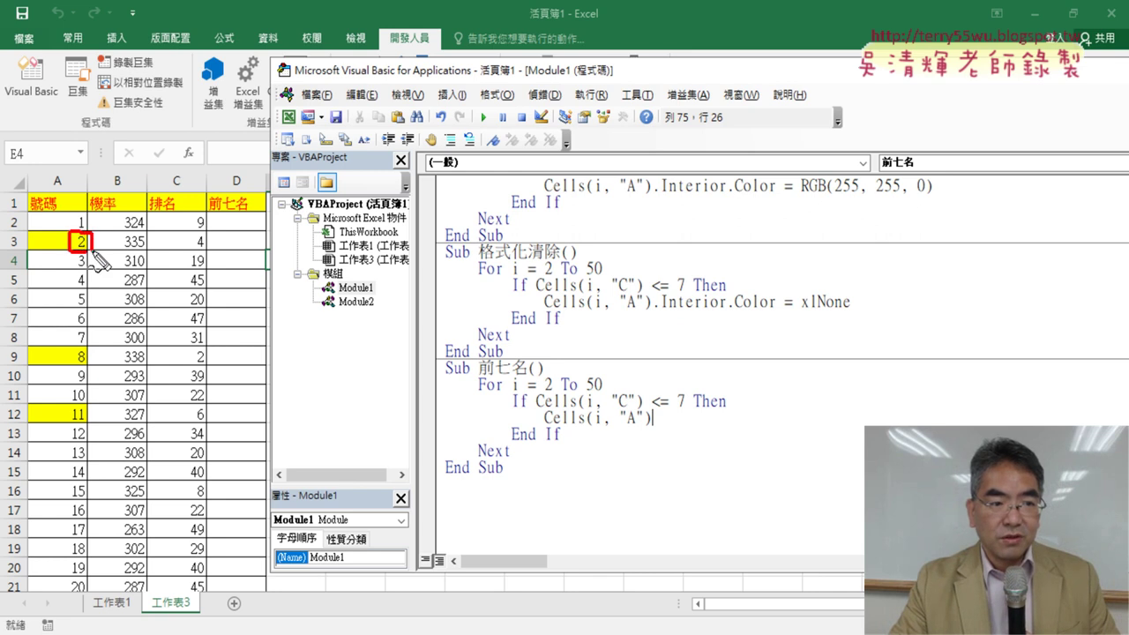
{"action": "mouse_move", "coordinate": [212, 234]}
{"action": "left_mouse_down"}
{"action": "mouse_move", "coordinate": [252, 225]}
{"action": "mouse_move", "coordinate": [215, 233]}
{"action": "left_mouse_up"}
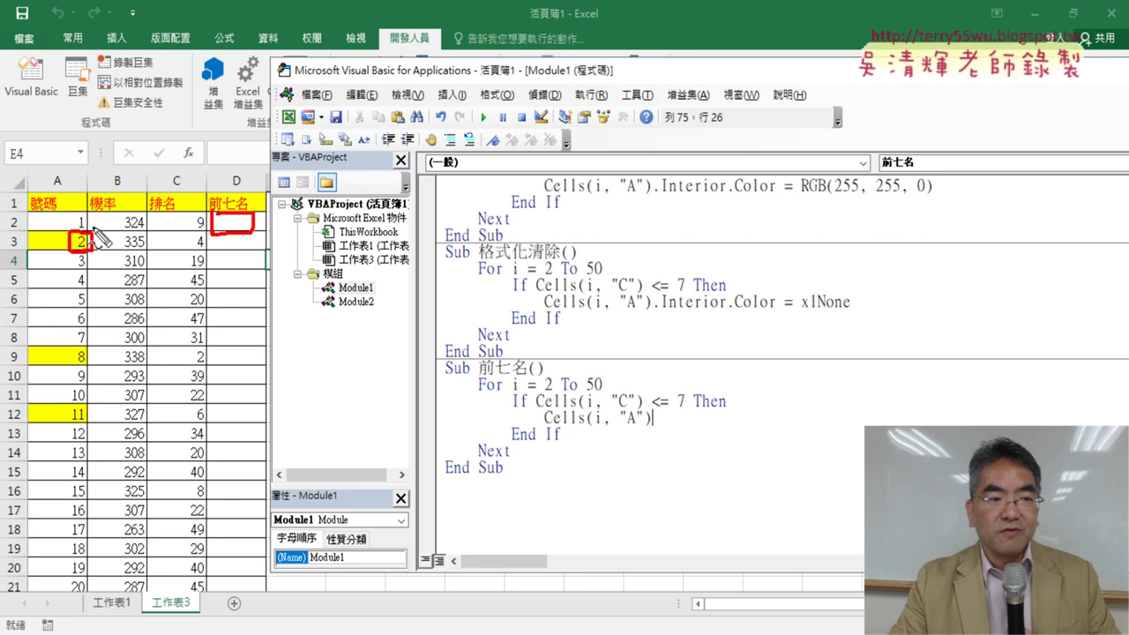
{"action": "left_click_drag", "start_coordinate": [95, 231], "coordinate": [205, 211]}
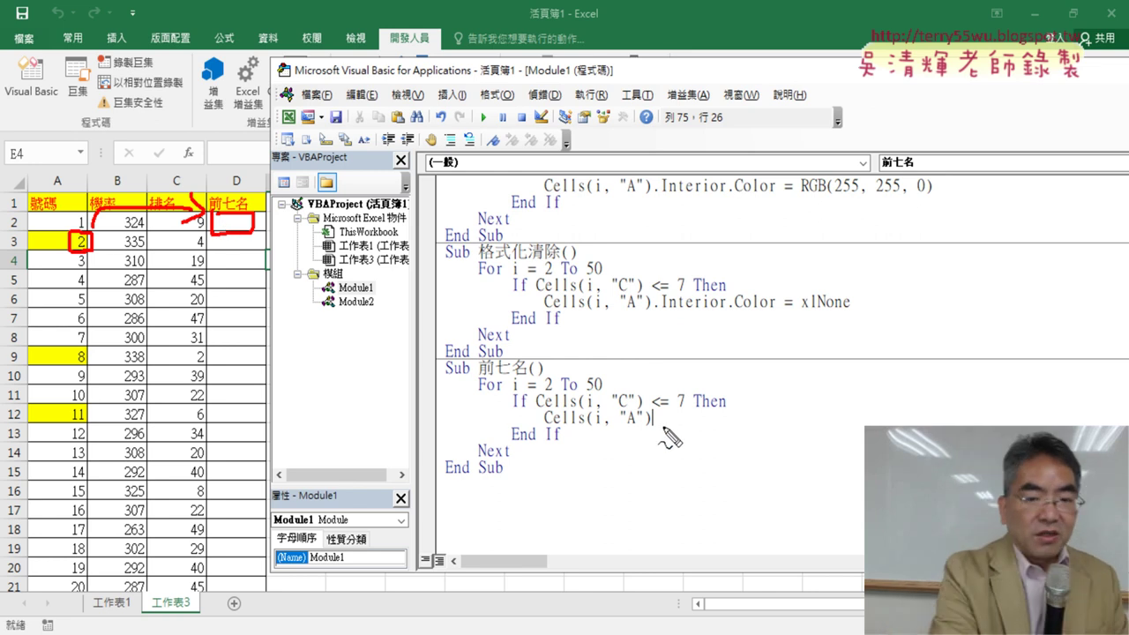
{"action": "key", "text": "Escape"}
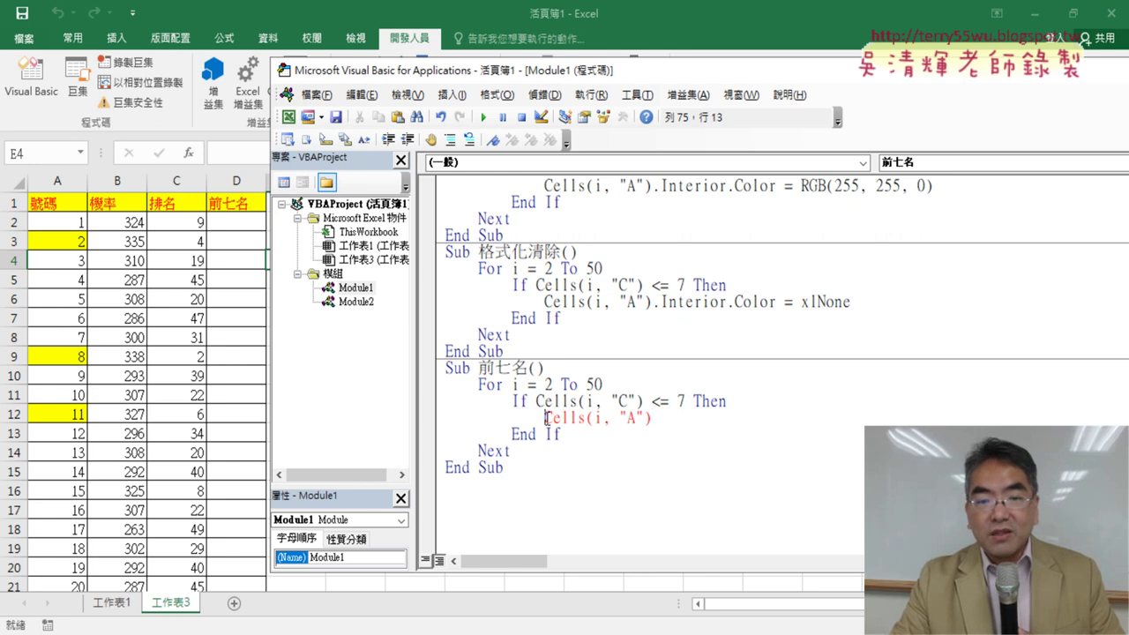
Step: Edit the If line in 前七名 to read Cells(2, "D") = Cells(i, "A")
{"action": "type", "text": "="}
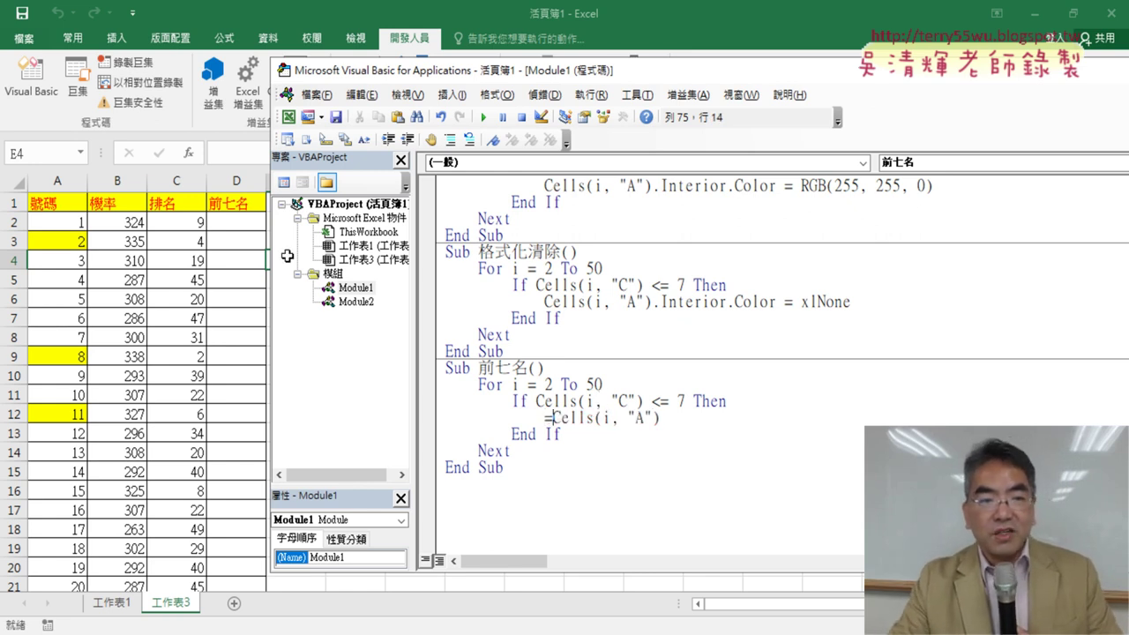
{"action": "left_click_drag", "start_coordinate": [686, 415], "coordinate": [544, 418]}
{"action": "type", "text": "Cells(i, \"A\")"}
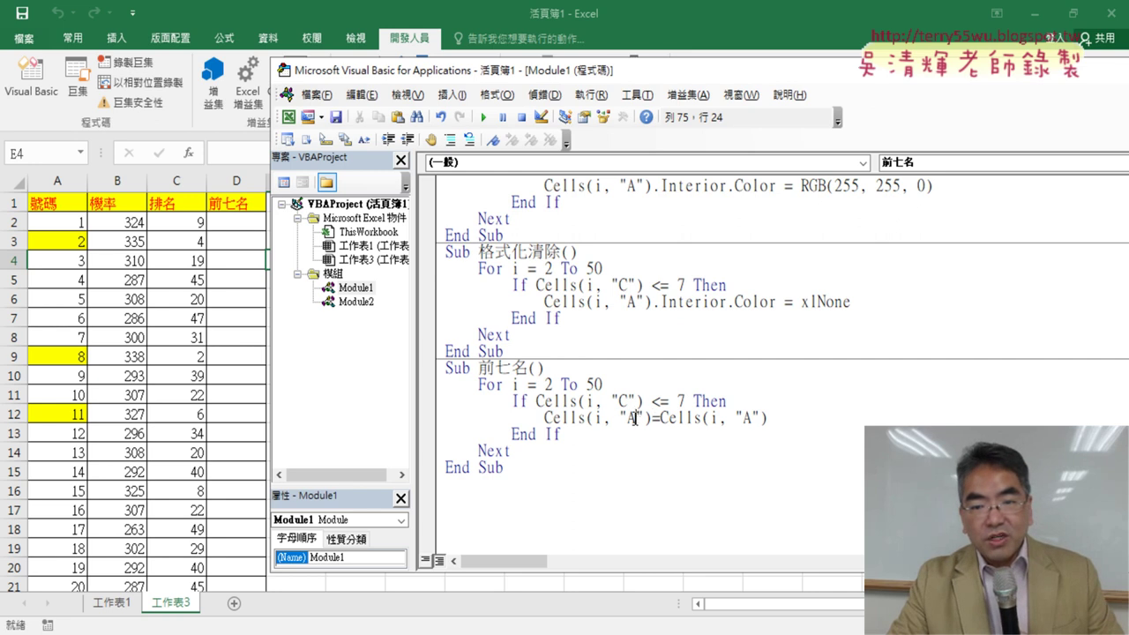
{"action": "double_click", "coordinate": [635, 417]}
{"action": "type", "text": "D"}
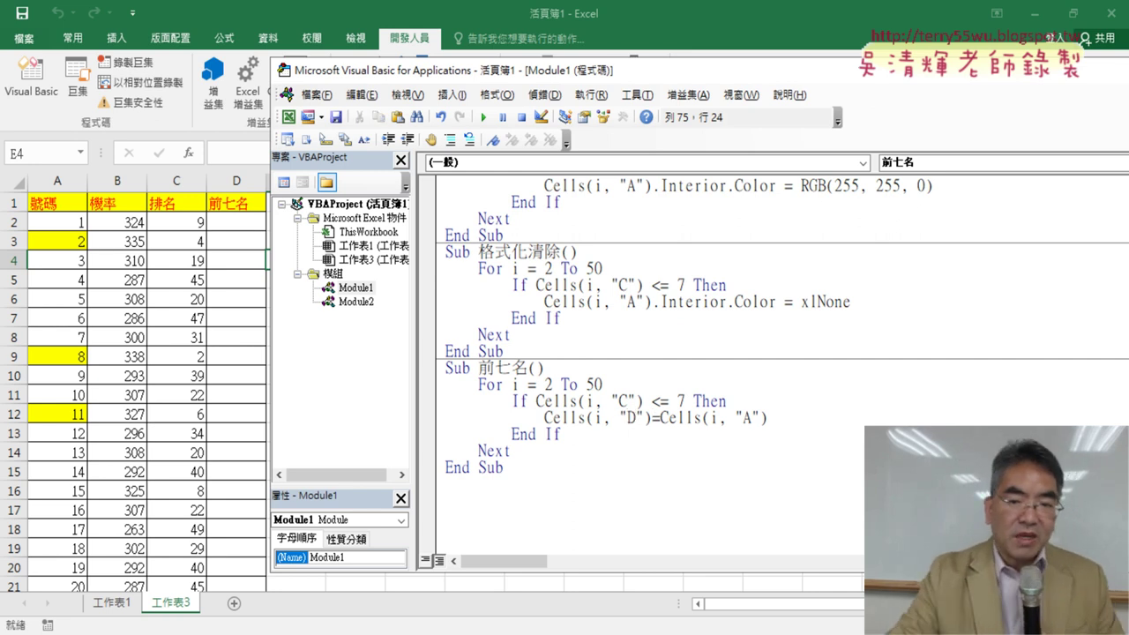
{"action": "double_click", "coordinate": [601, 418]}
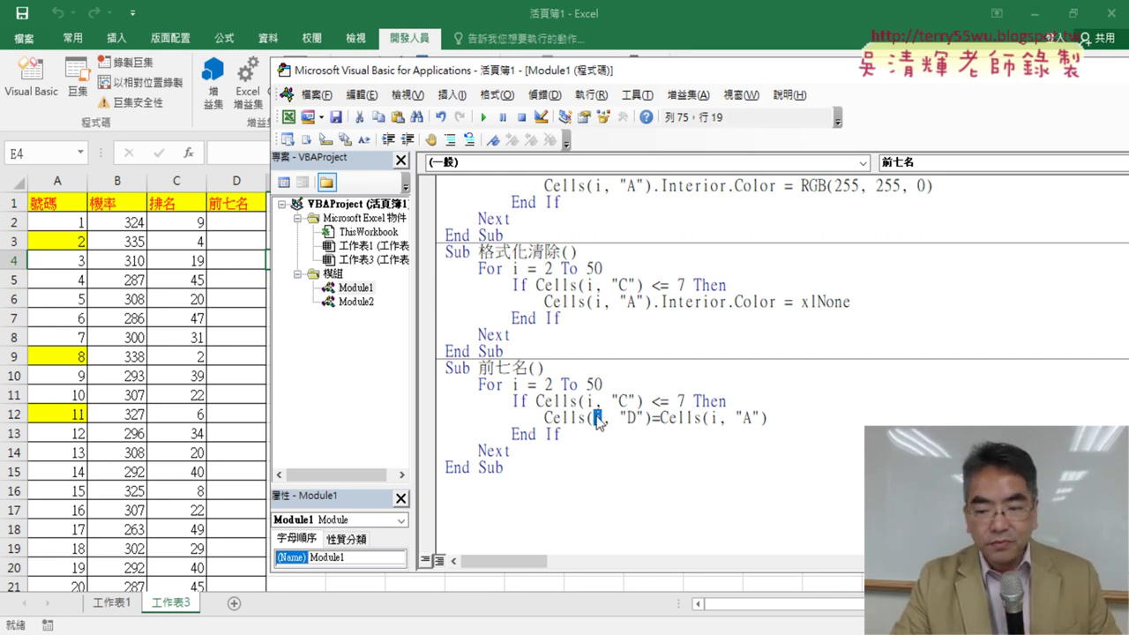
{"action": "type", "text": "2"}
{"action": "left_click", "coordinate": [785, 500]}
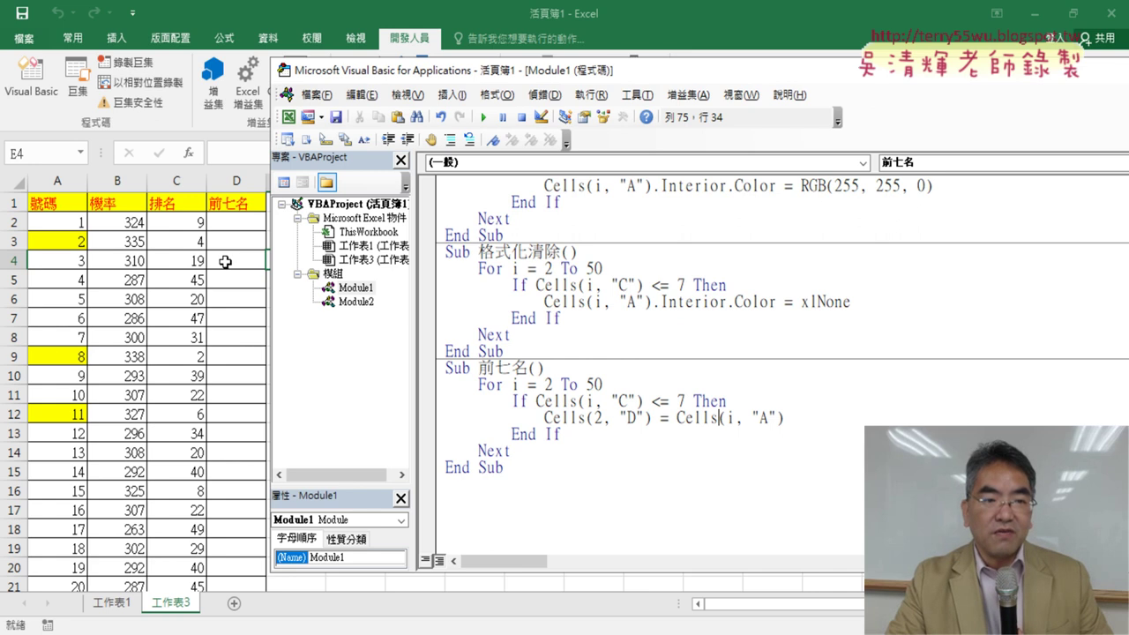
Step: Run 前七名 once, then open an indented line after Sub 前七名() for the k = 2 counter
{"action": "left_click", "coordinate": [619, 418]}
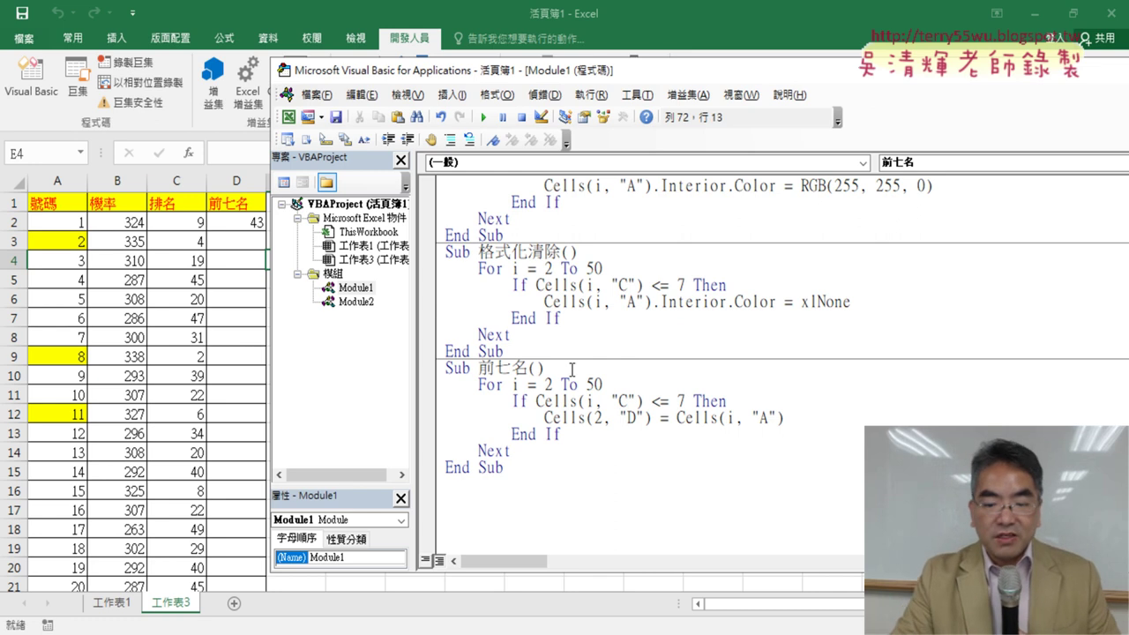
{"action": "double_click", "coordinate": [601, 417]}
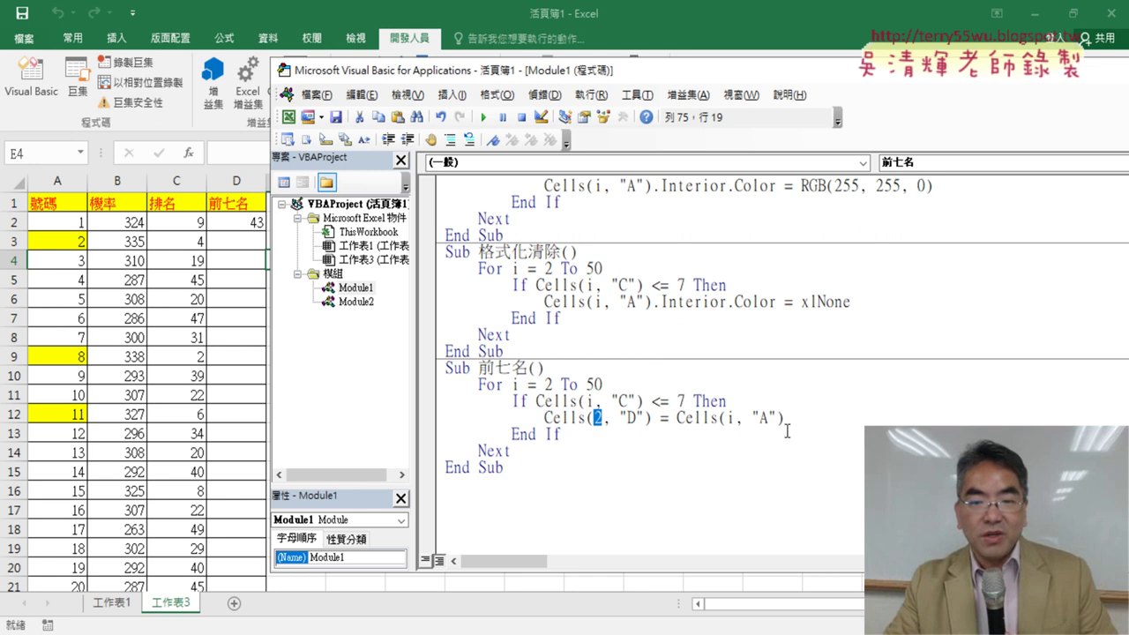
{"action": "left_click", "coordinate": [556, 367]}
{"action": "key", "text": "Return"}
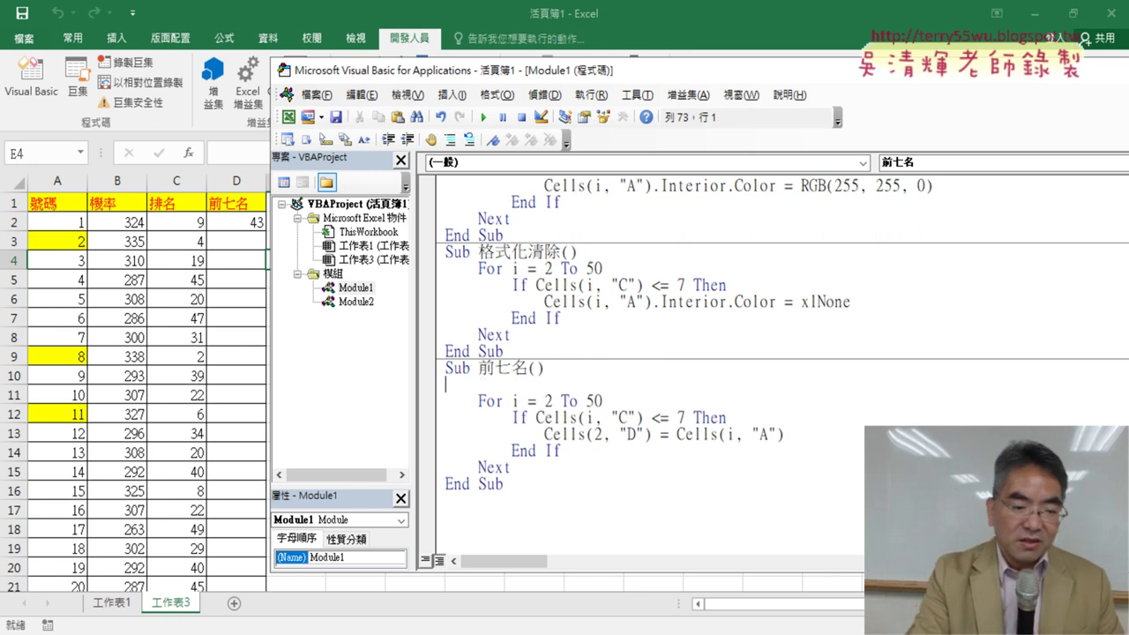
{"action": "key", "text": "Tab"}
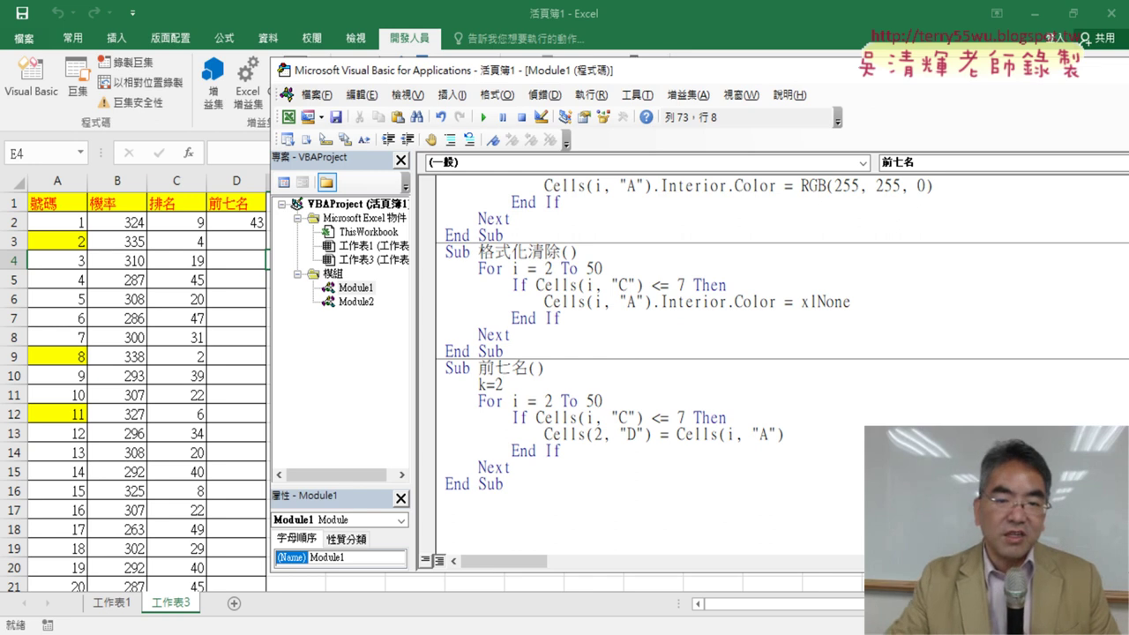
Step: Change Cells(2, "D") to Cells(k, "D") and add k = k + 1 below the copy line
{"action": "left_click", "coordinate": [603, 436]}
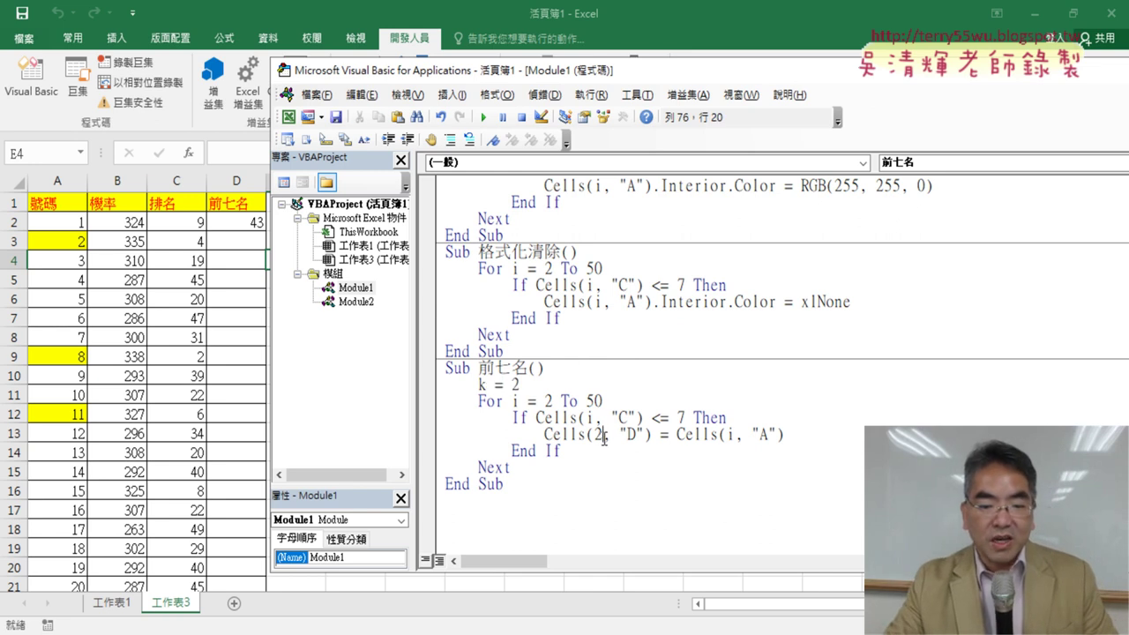
{"action": "type", "text": "k"}
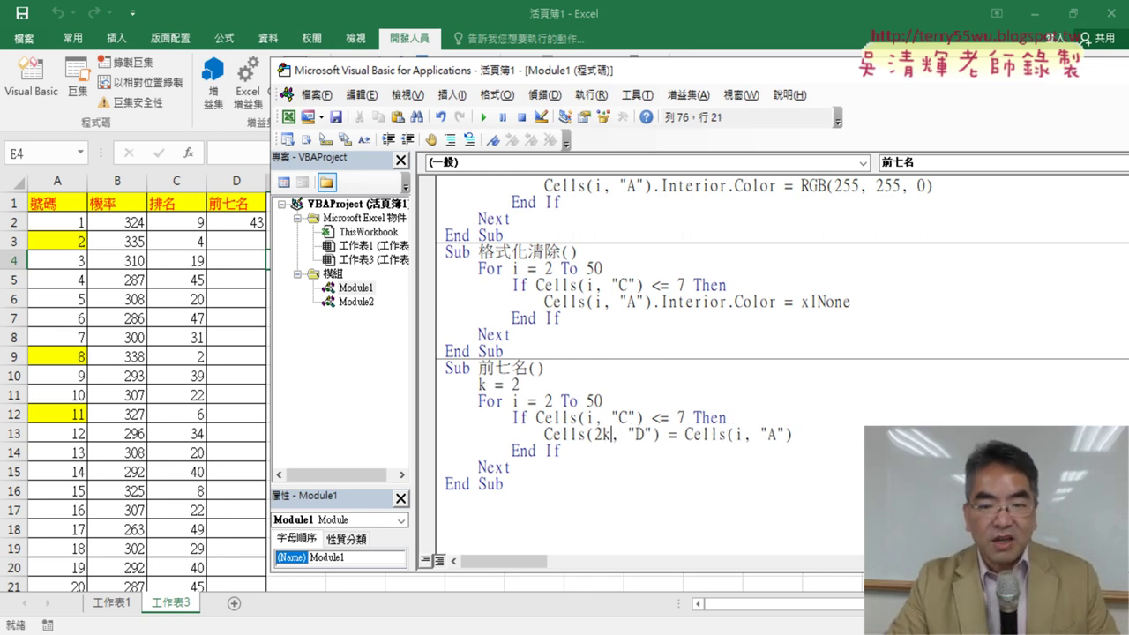
{"action": "key", "text": "Left"}
{"action": "key", "text": "BackSpace"}
{"action": "key", "text": "End"}
{"action": "key", "text": "Return"}
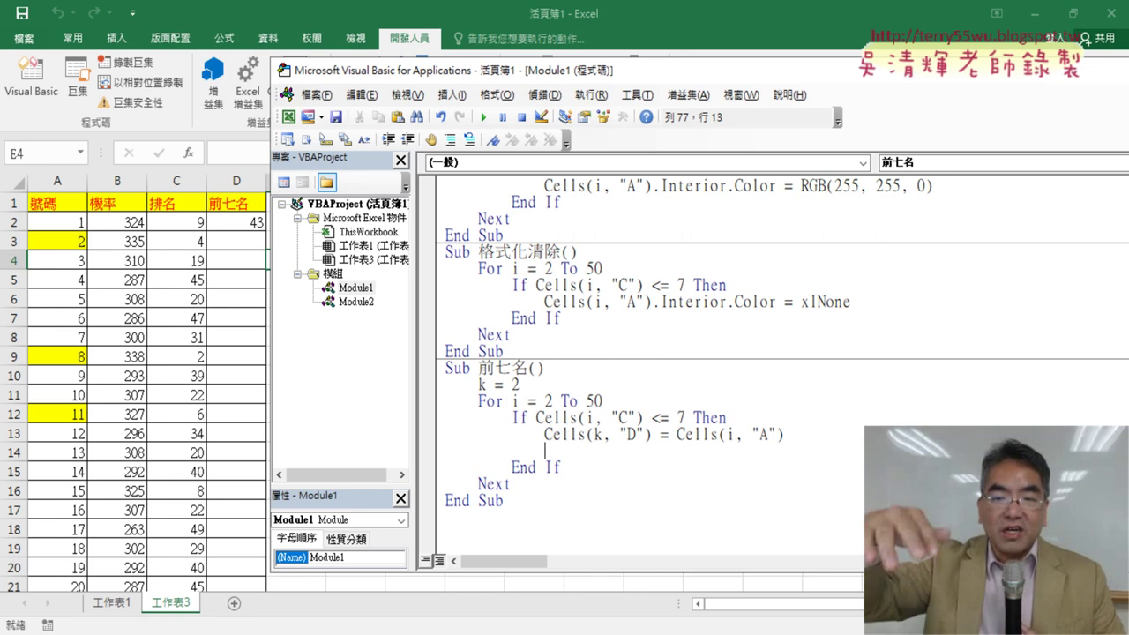
{"action": "type", "text": "k="}
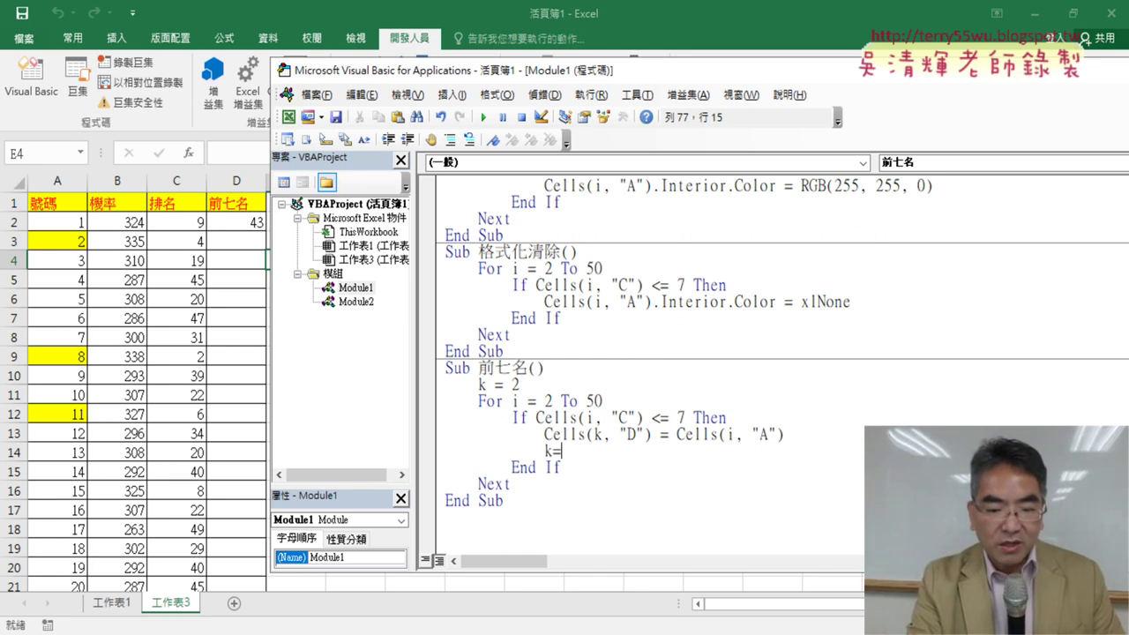
{"action": "type", "text": "k+1"}
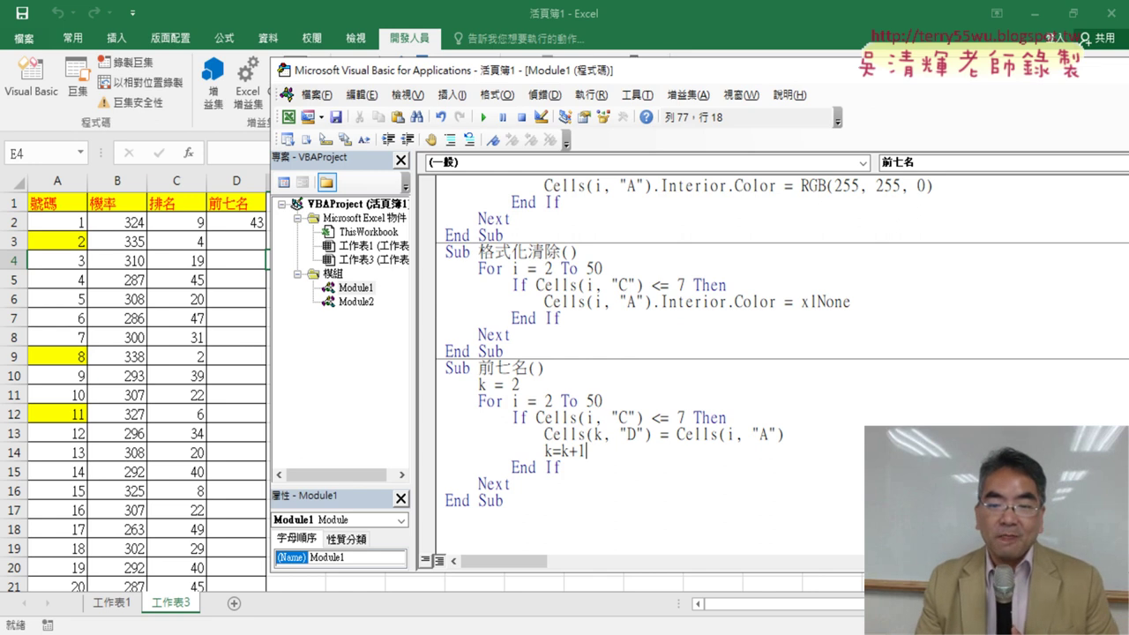
{"action": "left_click", "coordinate": [662, 550]}
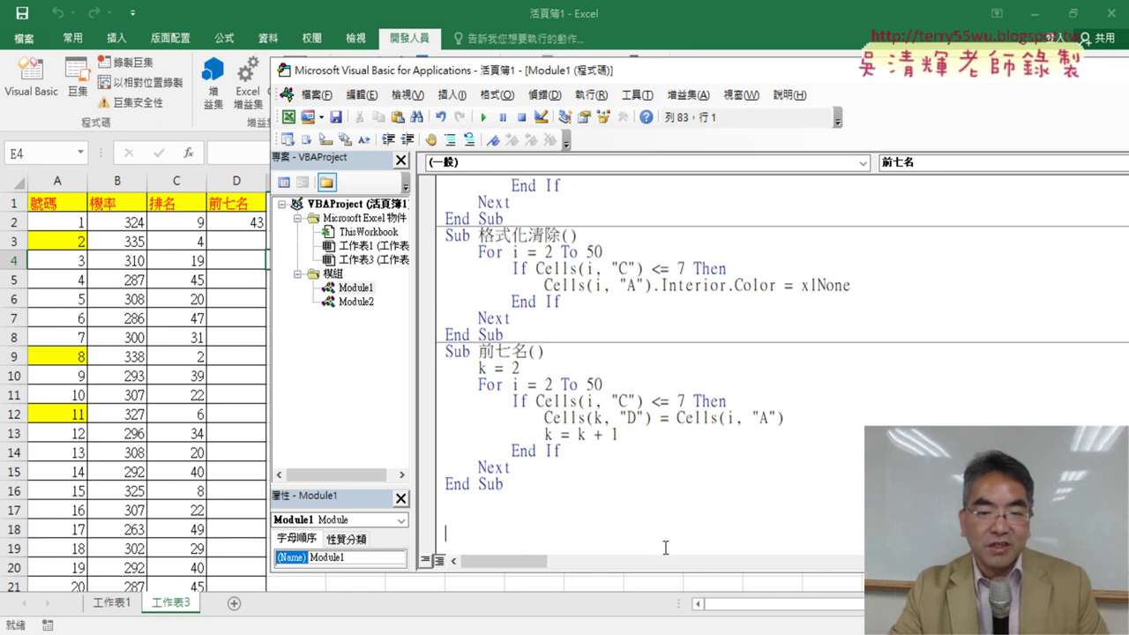
{"action": "left_click", "coordinate": [554, 401]}
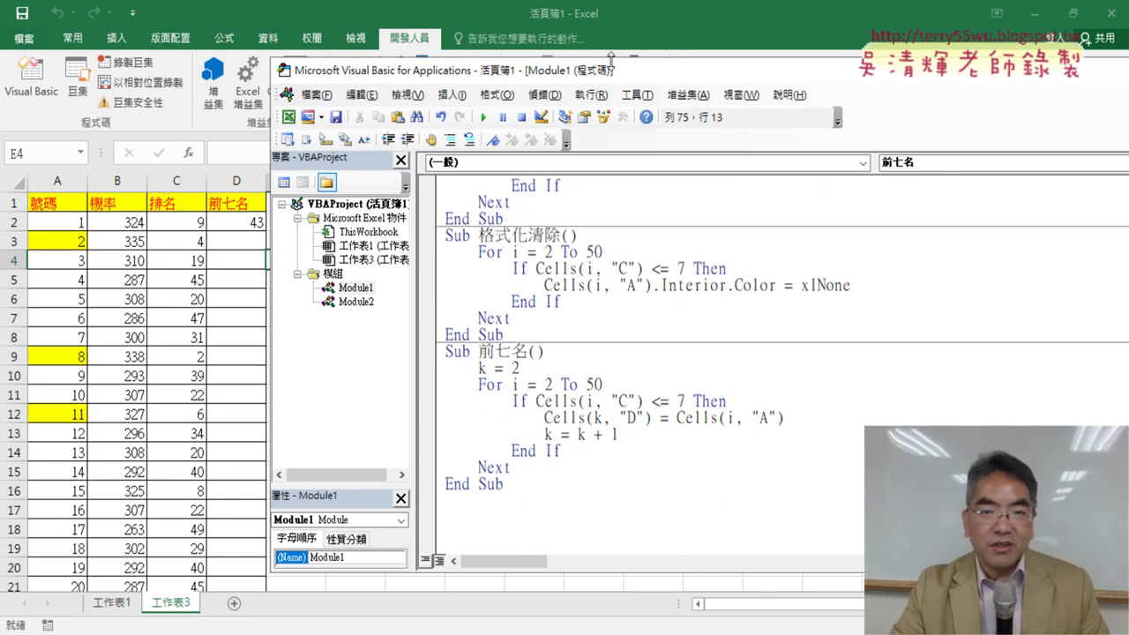
{"action": "left_click_drag", "start_coordinate": [610, 59], "coordinate": [657, 67]}
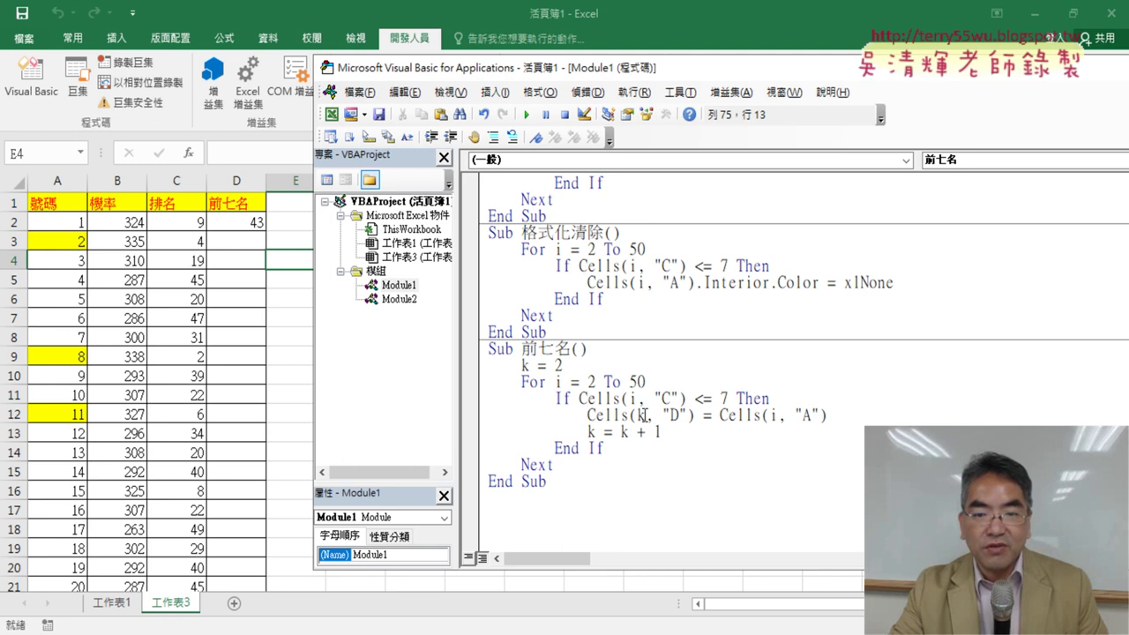
{"action": "double_click", "coordinate": [642, 415]}
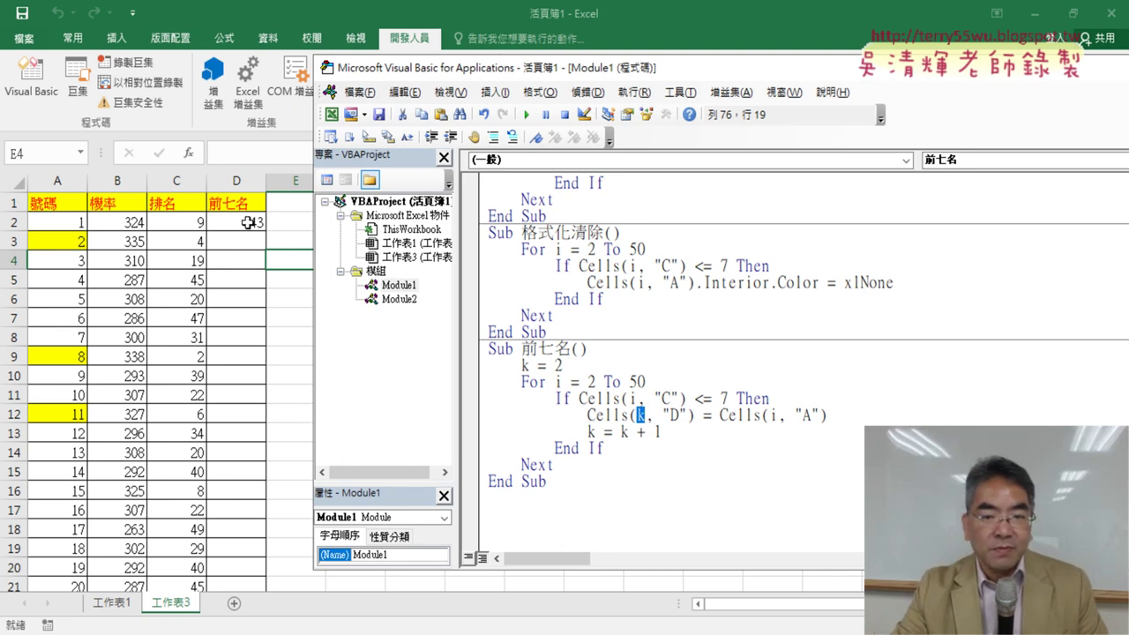
{"action": "left_click_drag", "start_coordinate": [661, 432], "coordinate": [622, 434]}
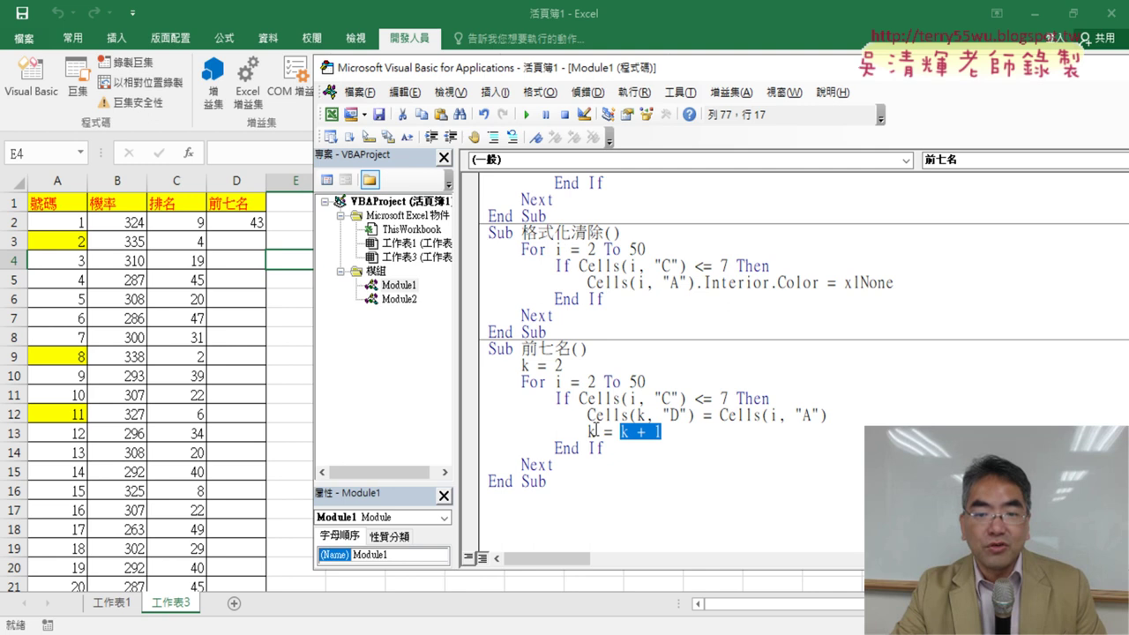
{"action": "left_click_drag", "start_coordinate": [621, 432], "coordinate": [661, 432]}
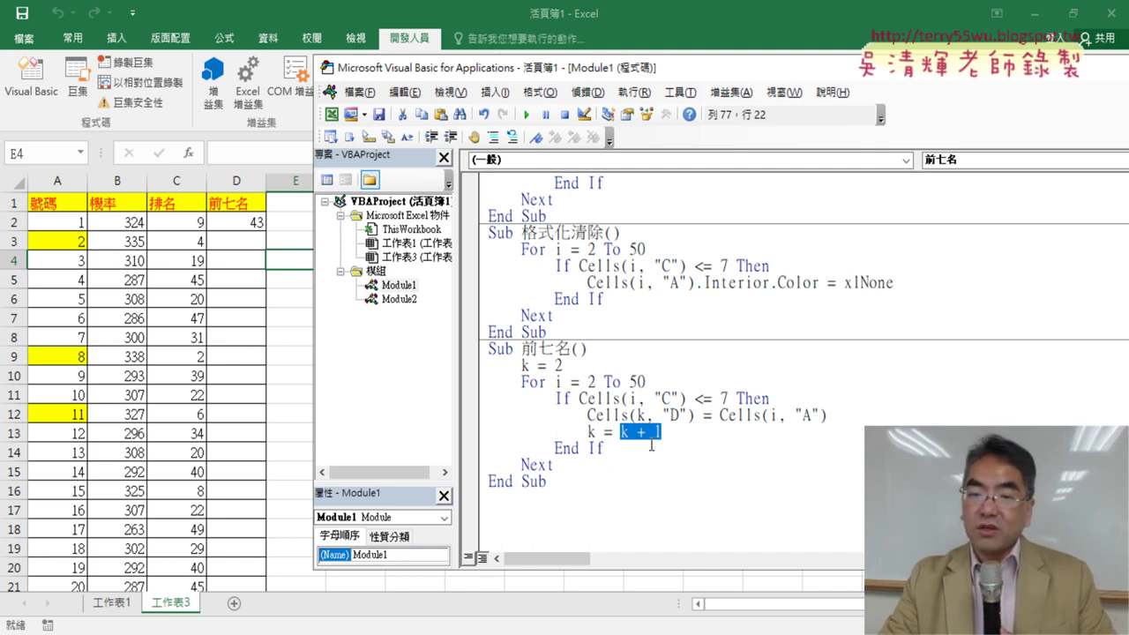
{"action": "left_click_drag", "start_coordinate": [612, 432], "coordinate": [606, 432]}
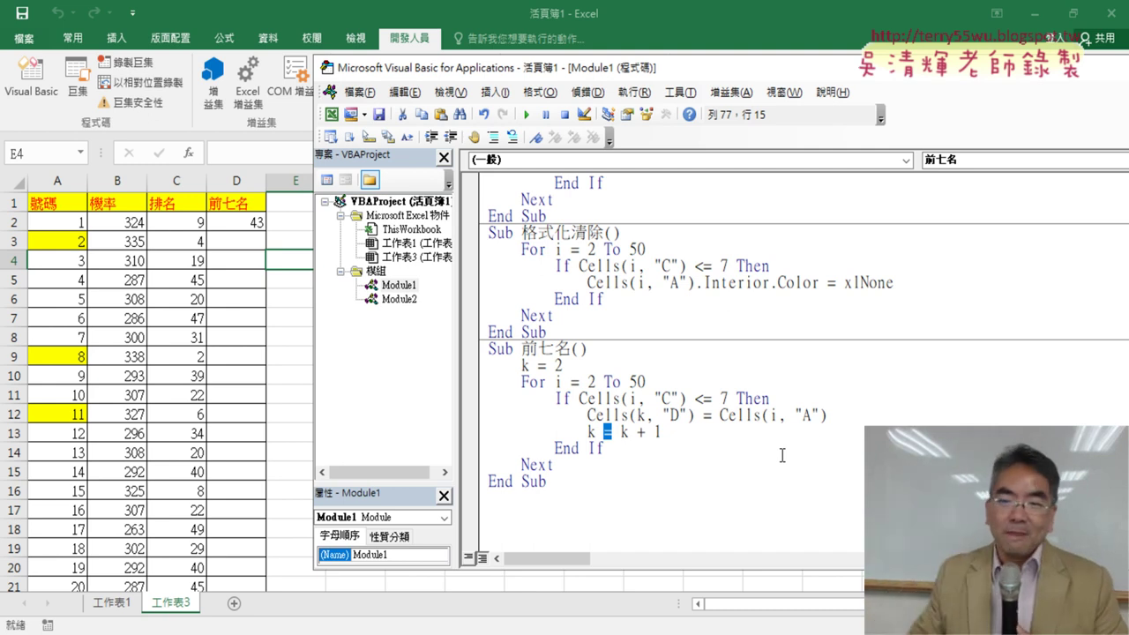
{"action": "double_click", "coordinate": [708, 416]}
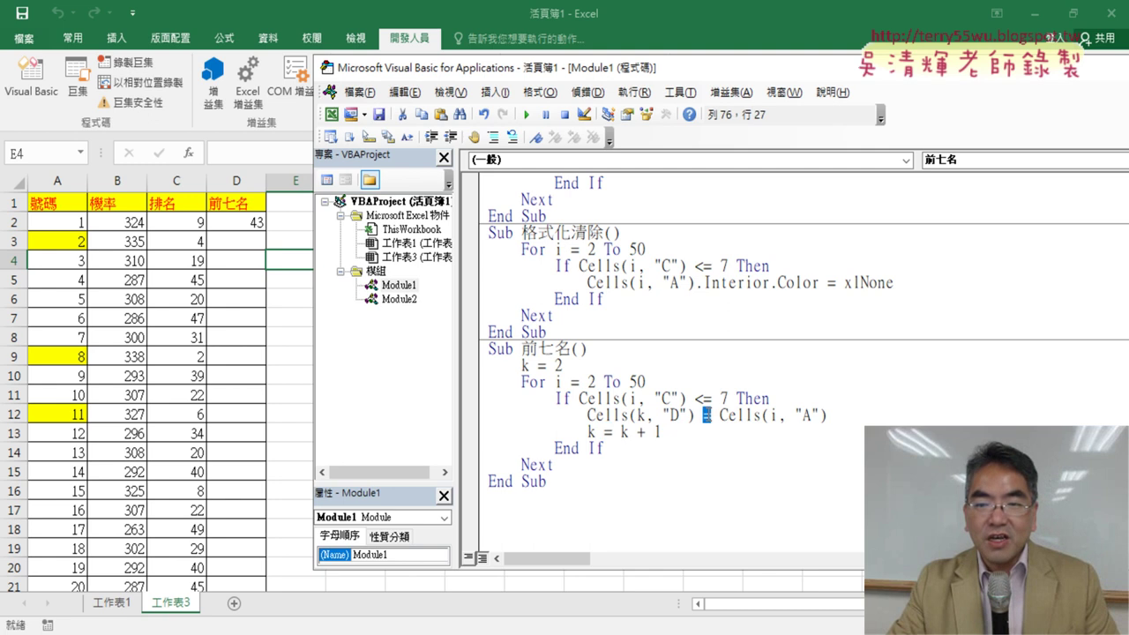
{"action": "left_click_drag", "start_coordinate": [832, 414], "coordinate": [720, 414]}
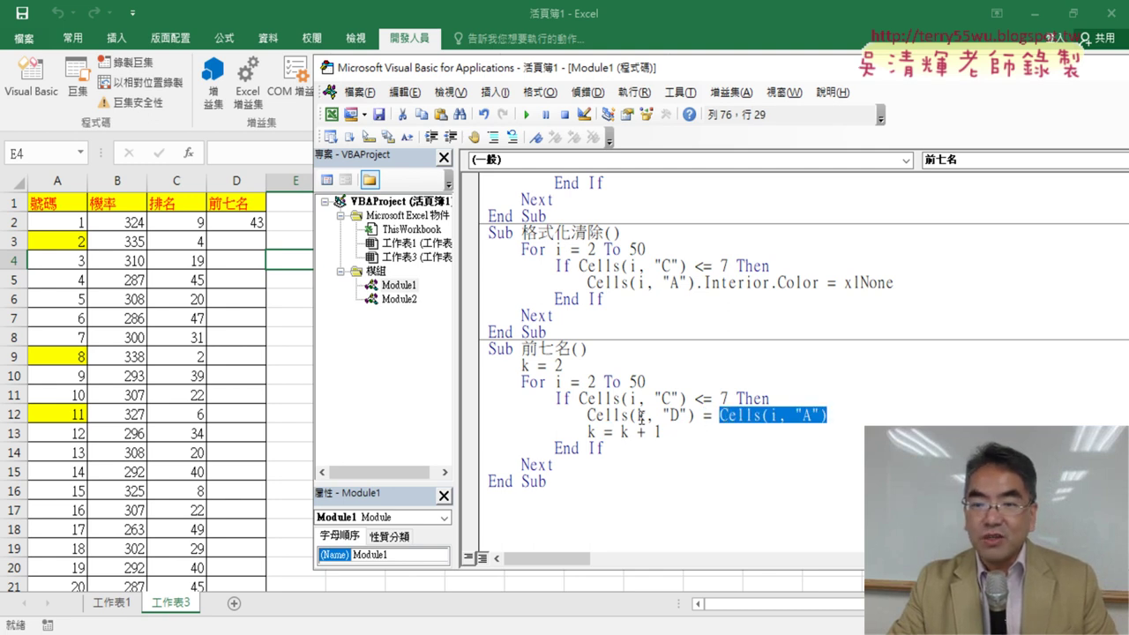
{"action": "left_click_drag", "start_coordinate": [695, 399], "coordinate": [711, 403]}
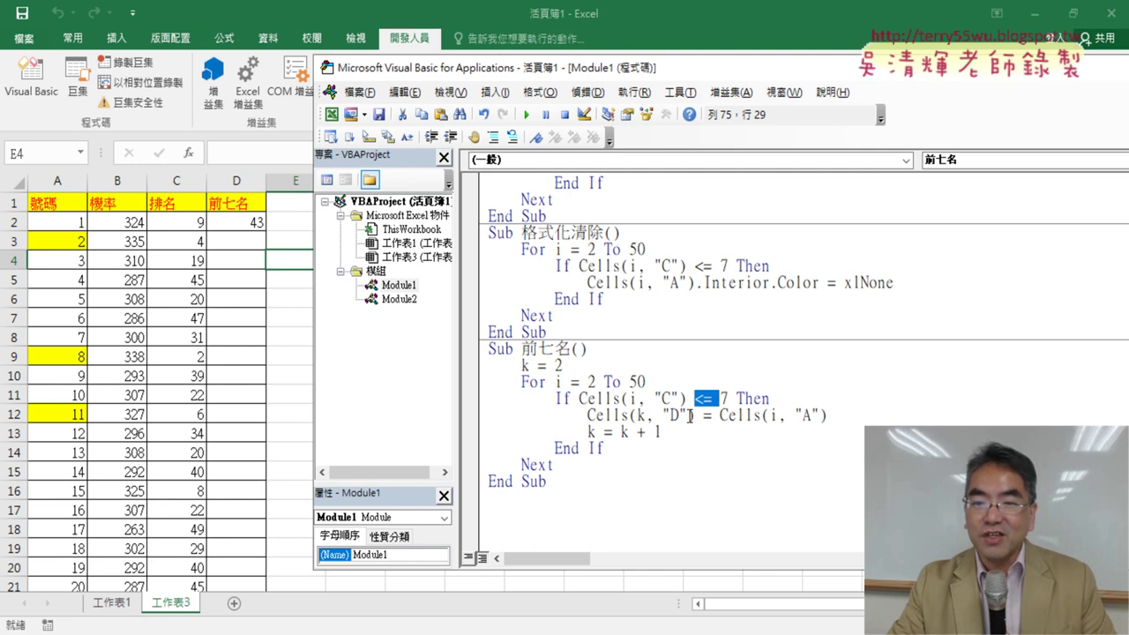
{"action": "left_click_drag", "start_coordinate": [703, 414], "coordinate": [710, 414]}
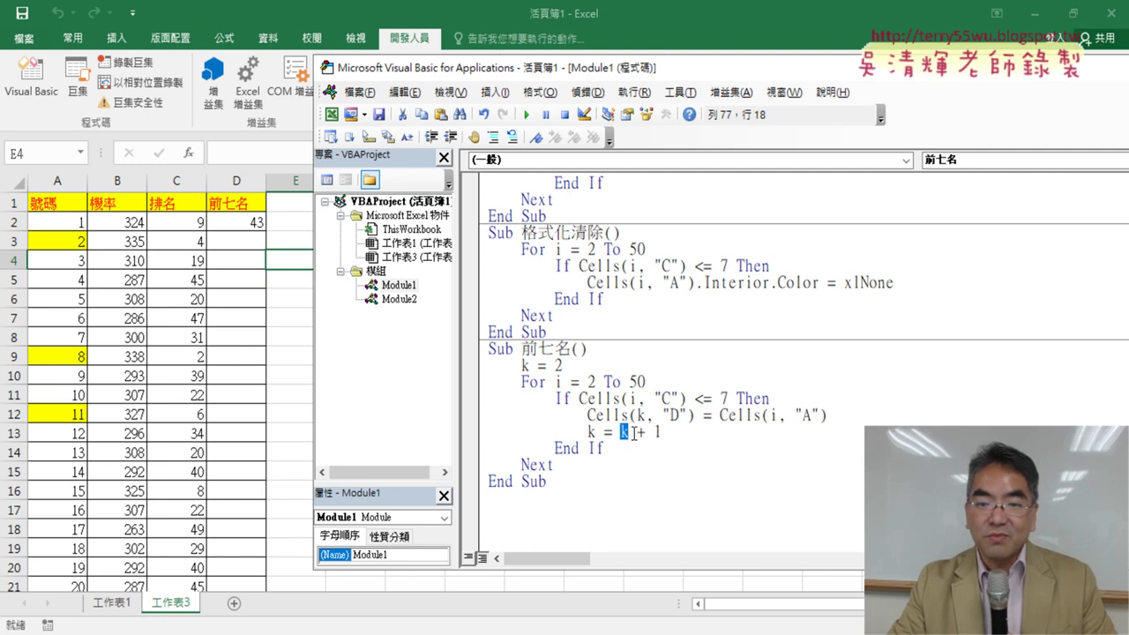
{"action": "mouse_move", "coordinate": [620, 432]}
{"action": "left_mouse_down"}
{"action": "mouse_move", "coordinate": [661, 432]}
{"action": "mouse_move", "coordinate": [580, 433]}
{"action": "left_mouse_up"}
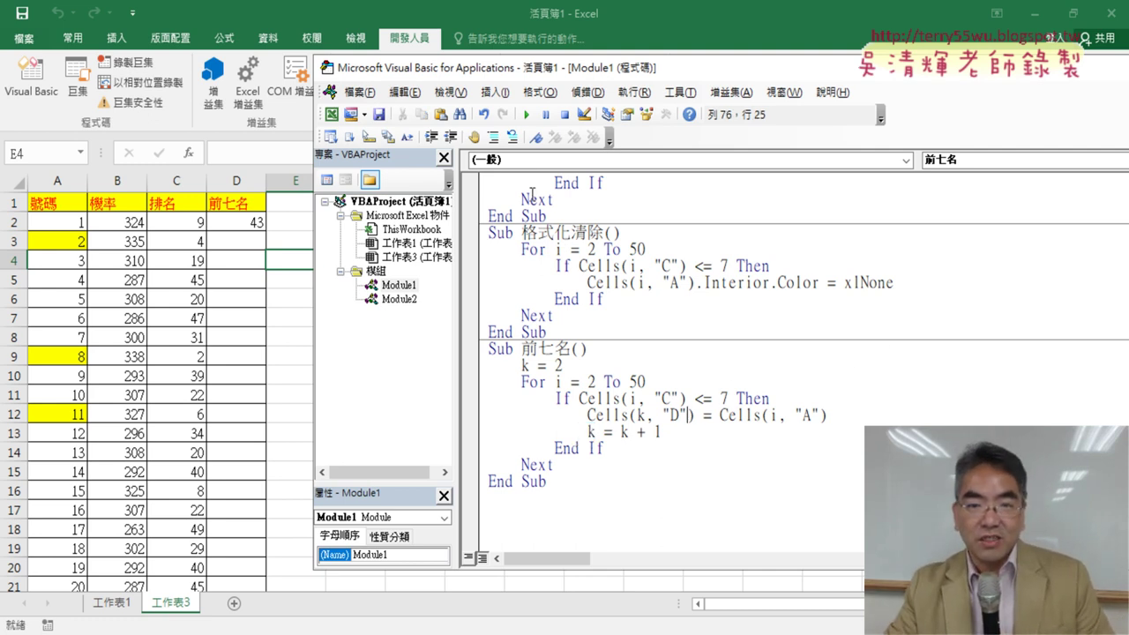
Step: Run 前七名 and select D2:D8, now holding 2, 8, 11, 30, 31, 41 and 43
{"action": "left_click", "coordinate": [526, 115]}
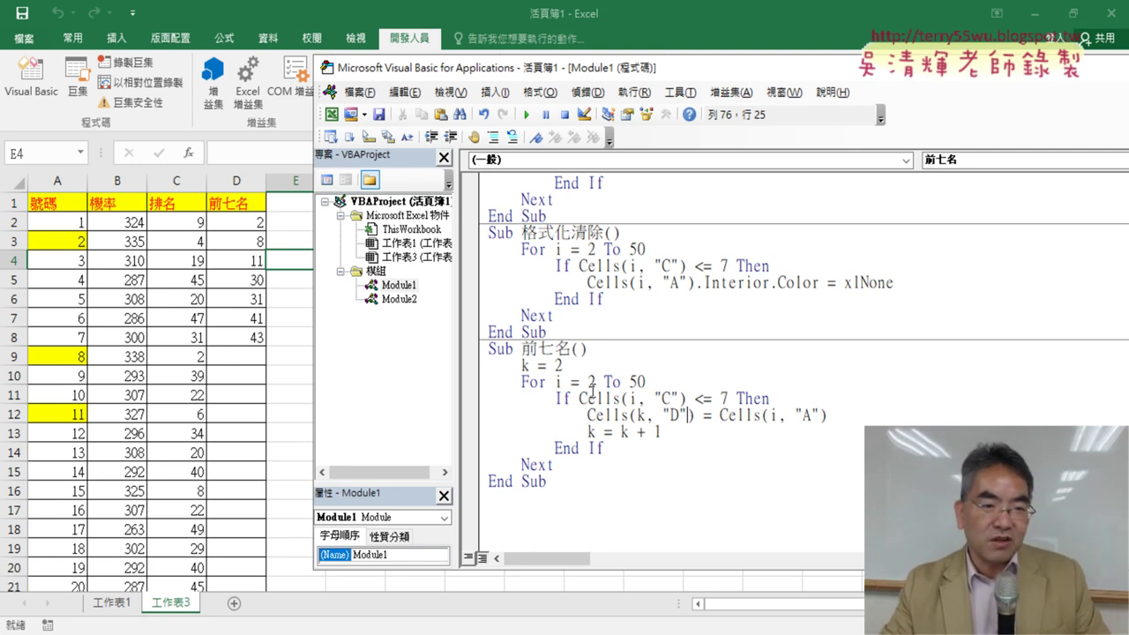
{"action": "left_click_drag", "start_coordinate": [246, 222], "coordinate": [245, 335]}
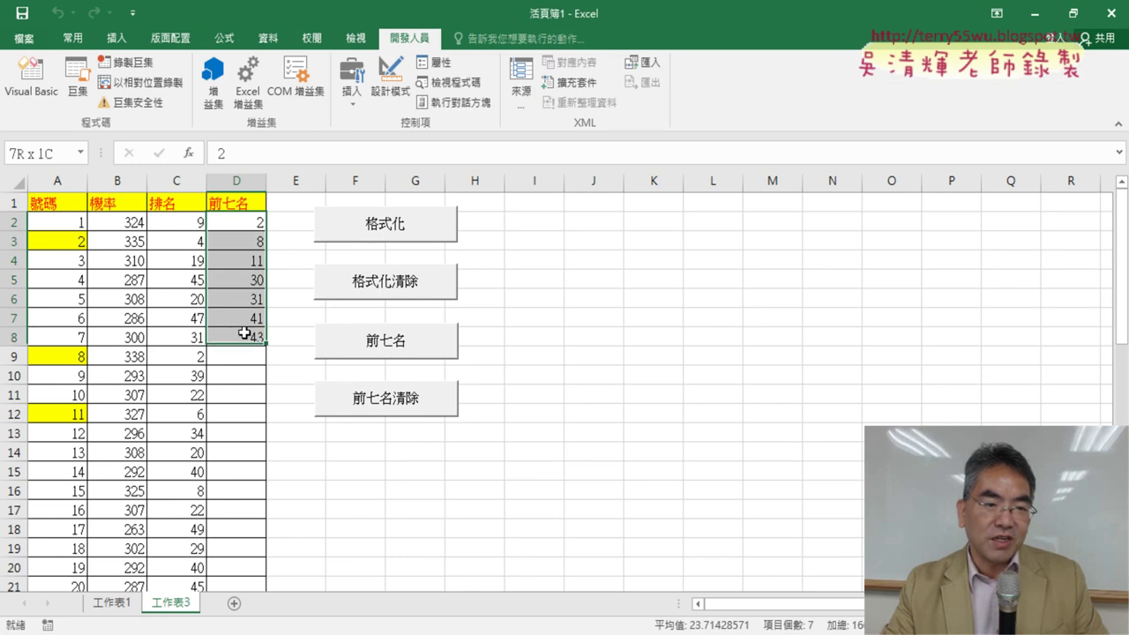
Step: Check each result in D2 through D8, then select D2:D8 to see its count and sum
{"action": "left_click", "coordinate": [248, 223]}
{"action": "left_click", "coordinate": [248, 241]}
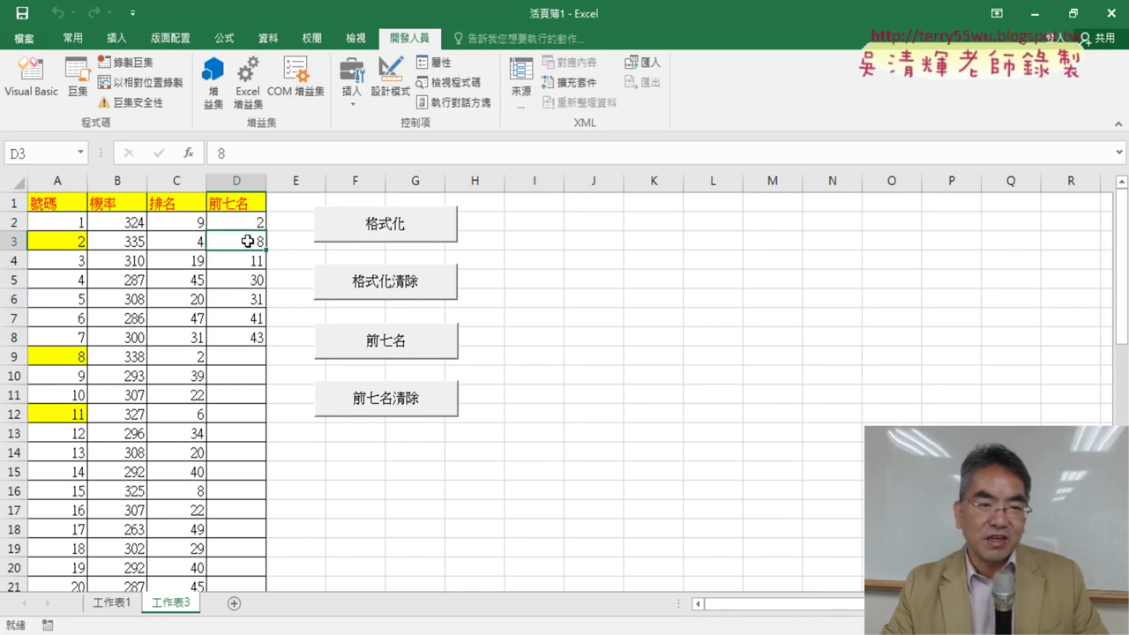
{"action": "left_click", "coordinate": [245, 260]}
{"action": "left_click", "coordinate": [246, 280]}
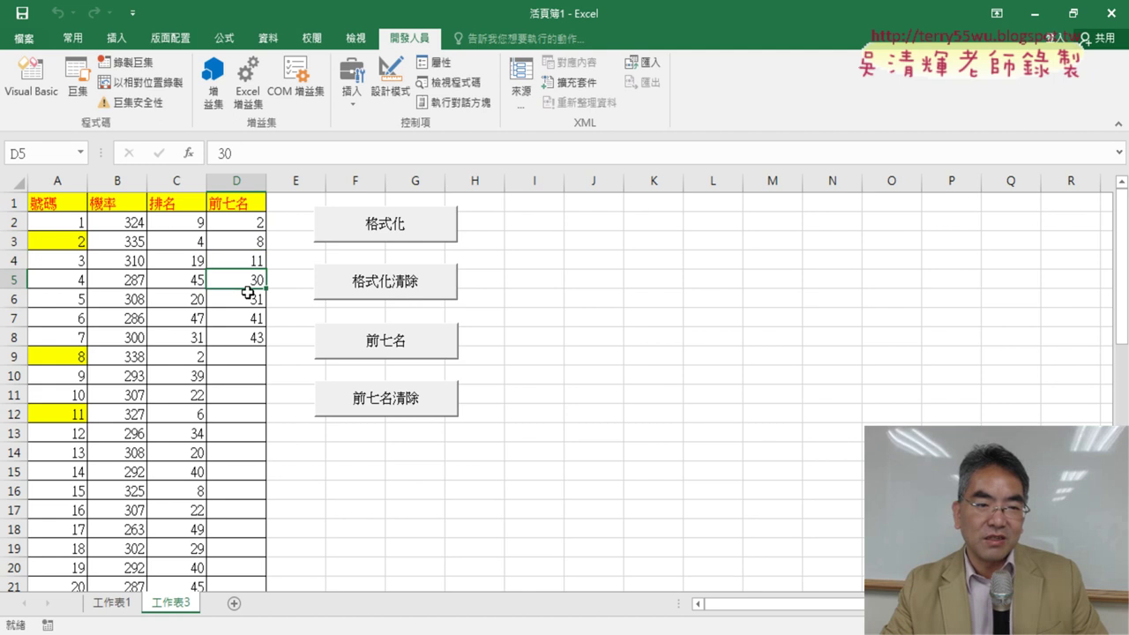
{"action": "left_click", "coordinate": [247, 299]}
{"action": "left_click", "coordinate": [247, 319]}
{"action": "left_click", "coordinate": [247, 337]}
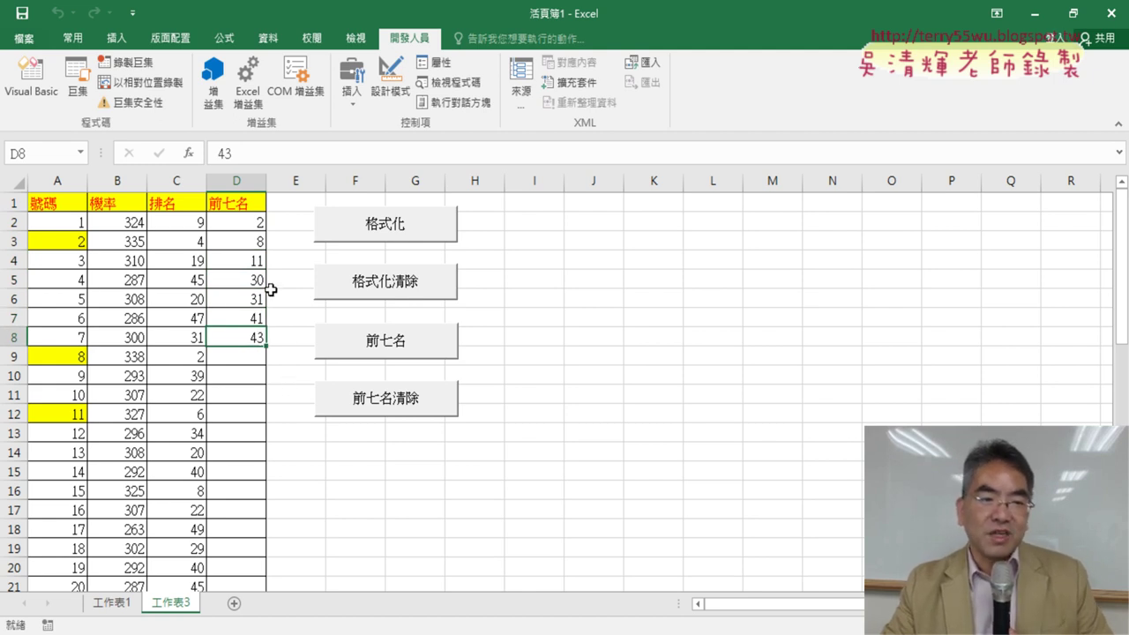
{"action": "left_click", "coordinate": [249, 218]}
{"action": "left_click_drag", "start_coordinate": [249, 218], "coordinate": [247, 335]}
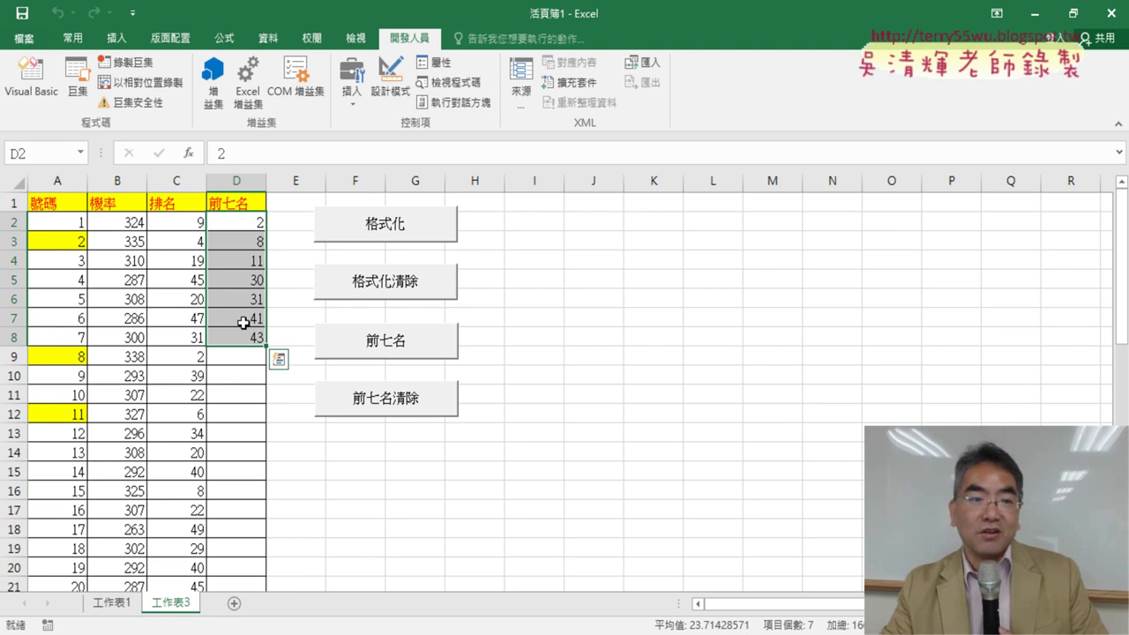
Step: Point out the row counter k in the 前七名 code, then return to the worksheet
{"action": "left_click", "coordinate": [31, 78]}
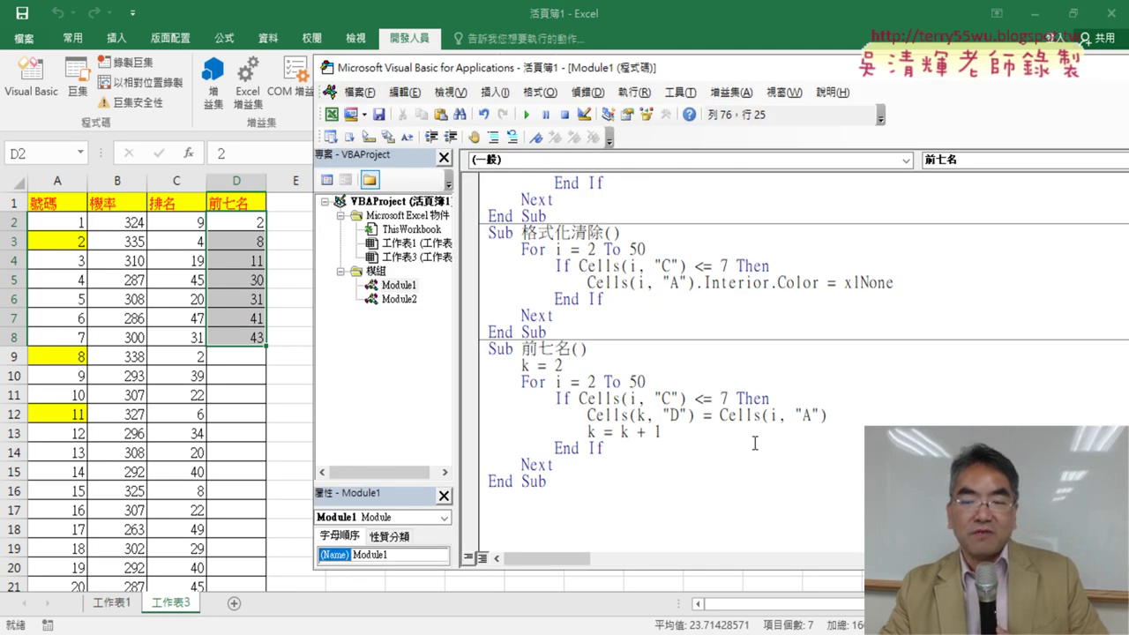
{"action": "double_click", "coordinate": [643, 414]}
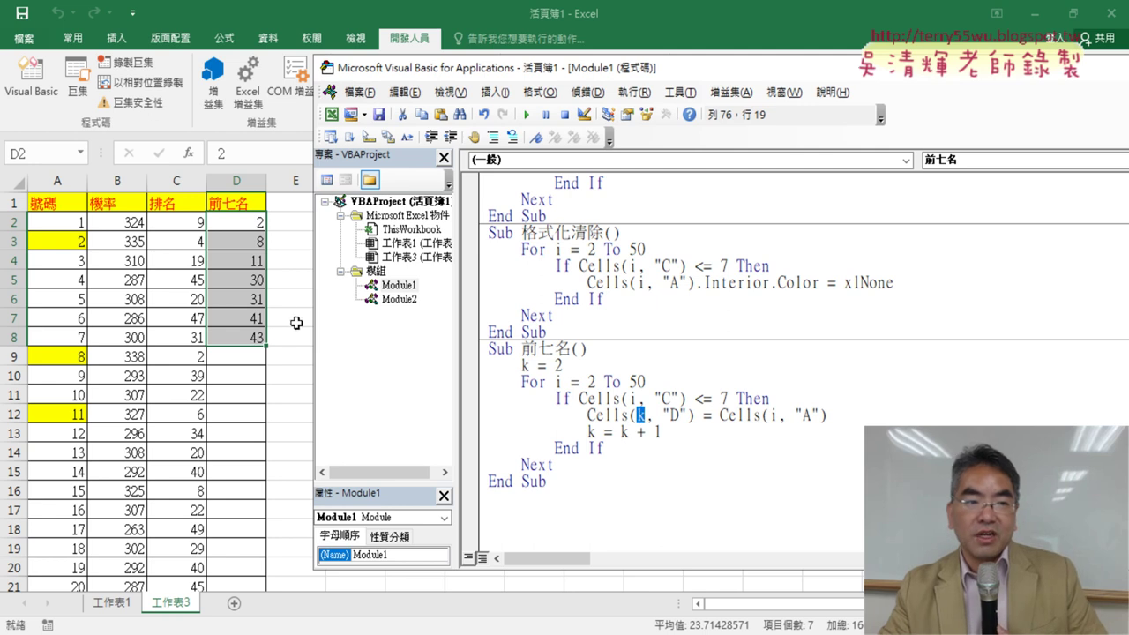
{"action": "left_click", "coordinate": [189, 357]}
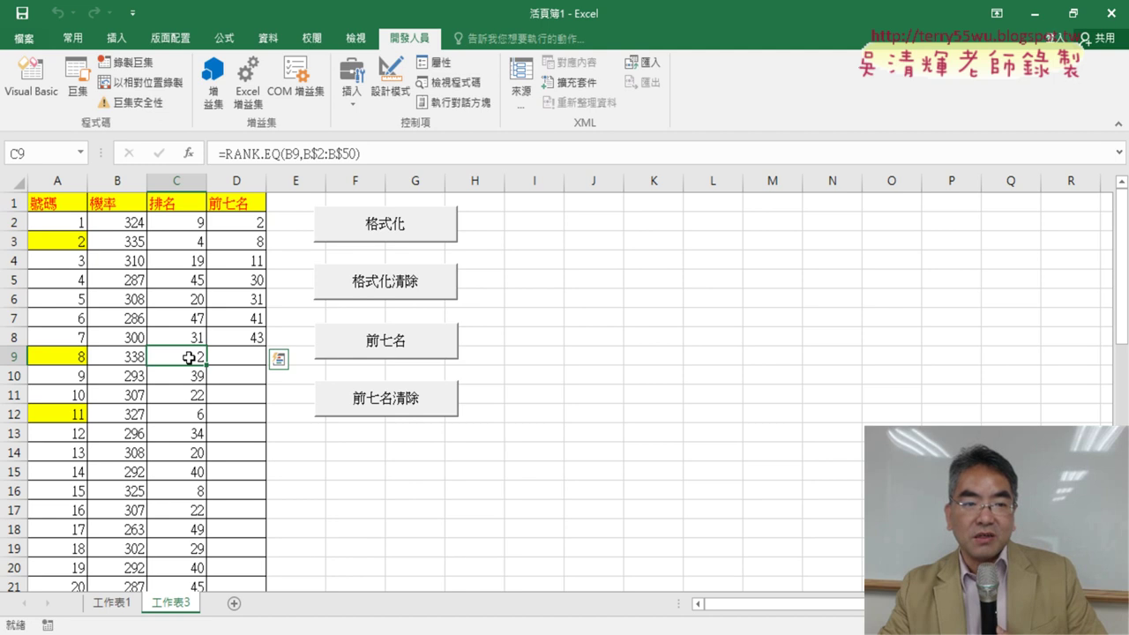
Step: Compare D3 and D6 against C3's rank formula, then select the k = 2 line in 前七名
{"action": "left_click", "coordinate": [256, 240]}
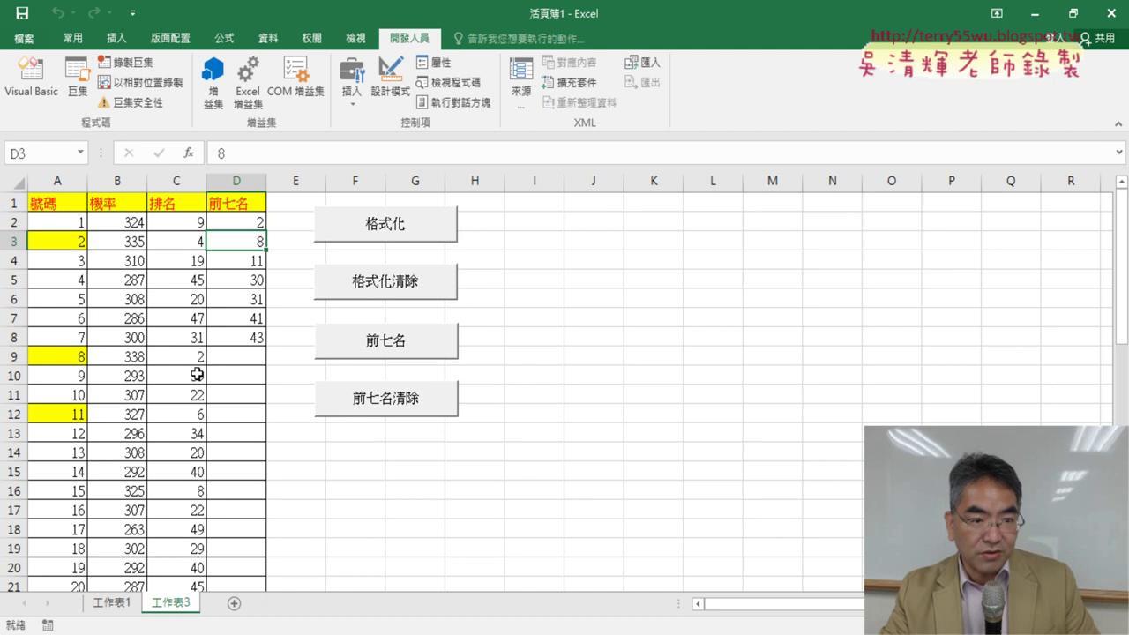
{"action": "left_click", "coordinate": [196, 244]}
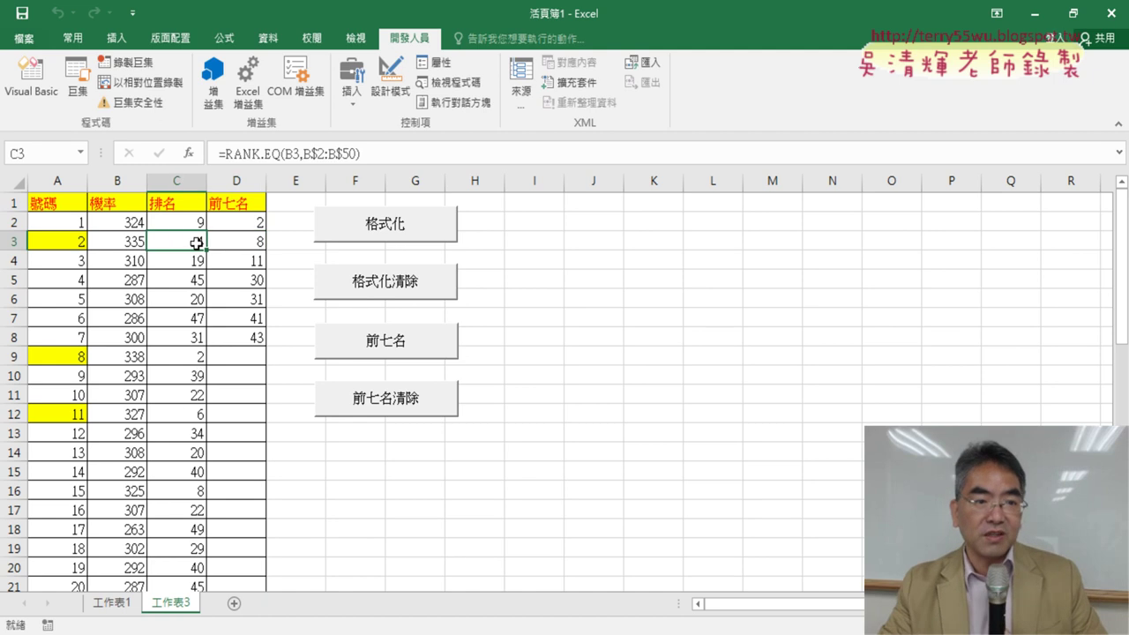
{"action": "left_click", "coordinate": [251, 298]}
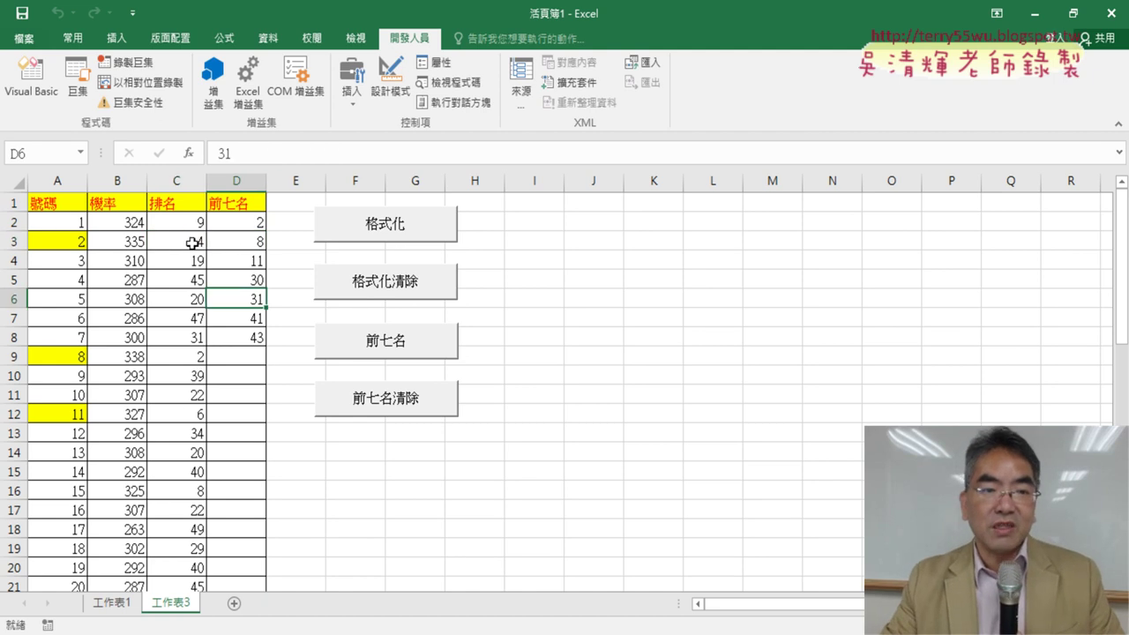
{"action": "left_click", "coordinate": [185, 241]}
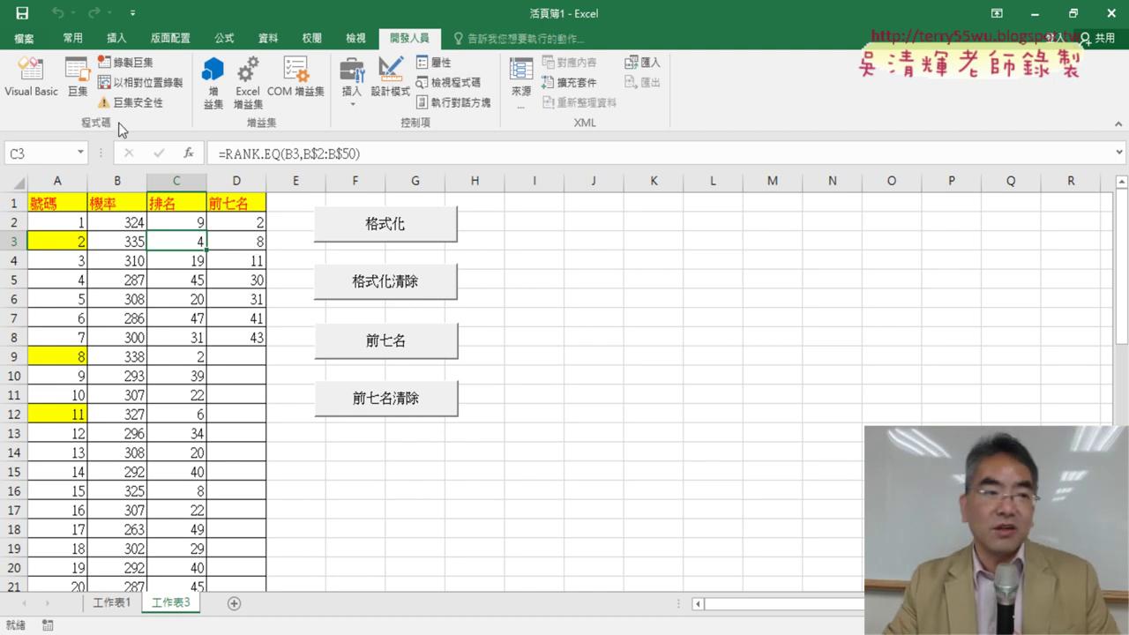
{"action": "left_click", "coordinate": [31, 79]}
{"action": "left_click_drag", "start_coordinate": [612, 364], "coordinate": [467, 367]}
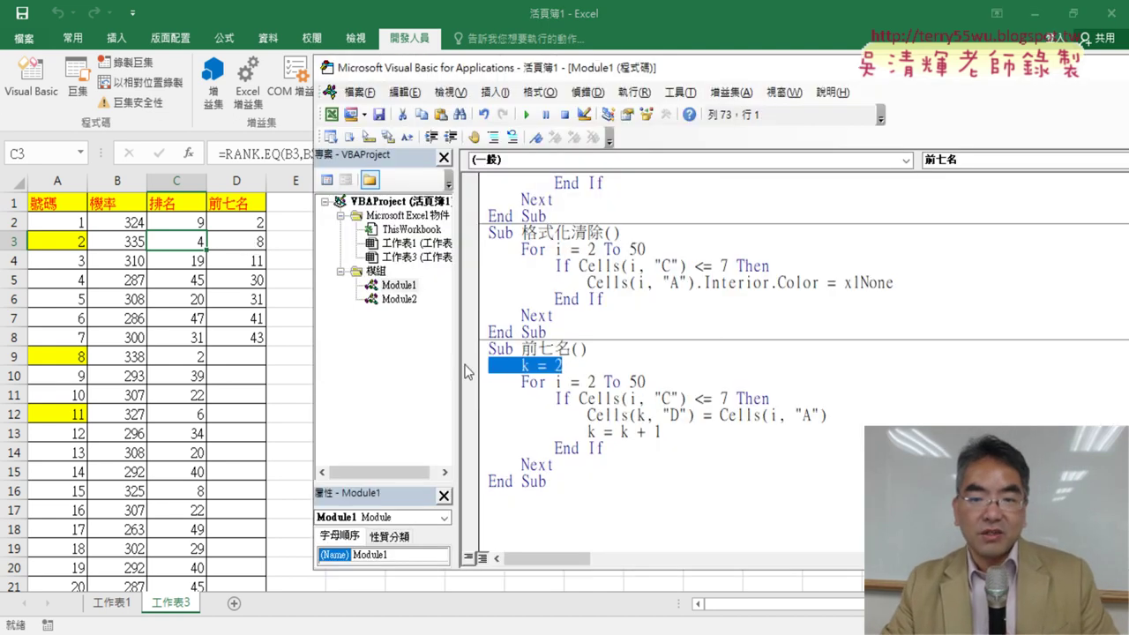
Step: Replace k = 2 with k = Cells(i, "C") + 1 inside the If block
{"action": "key", "text": "Delete"}
{"action": "key", "text": "Delete"}
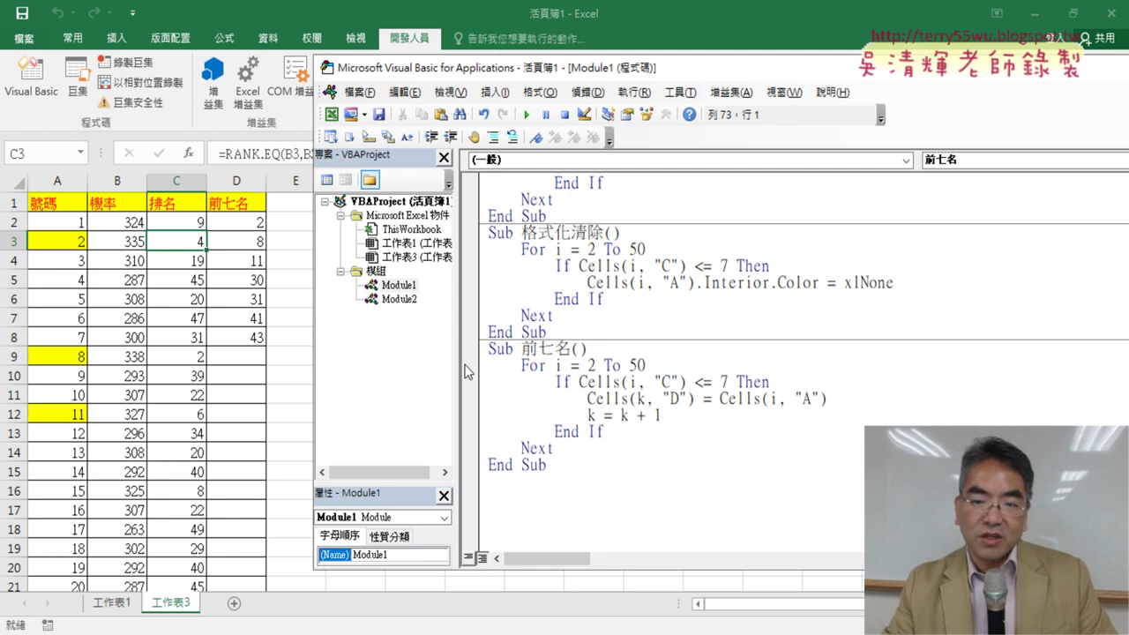
{"action": "key", "text": "Return"}
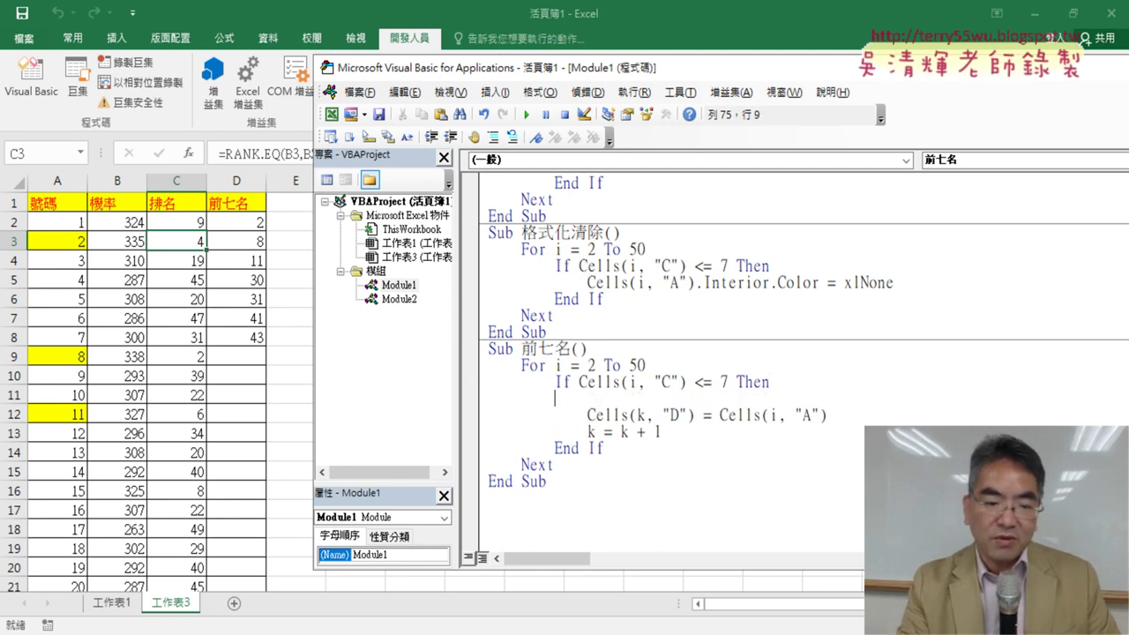
{"action": "type", "text": "k"}
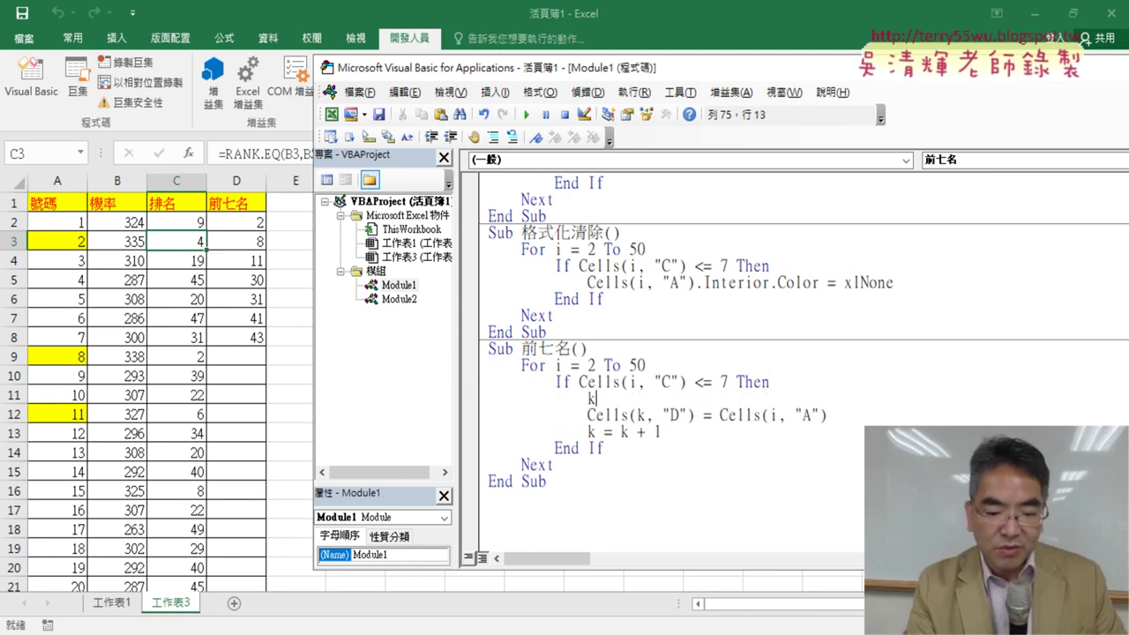
{"action": "type", "text": "="}
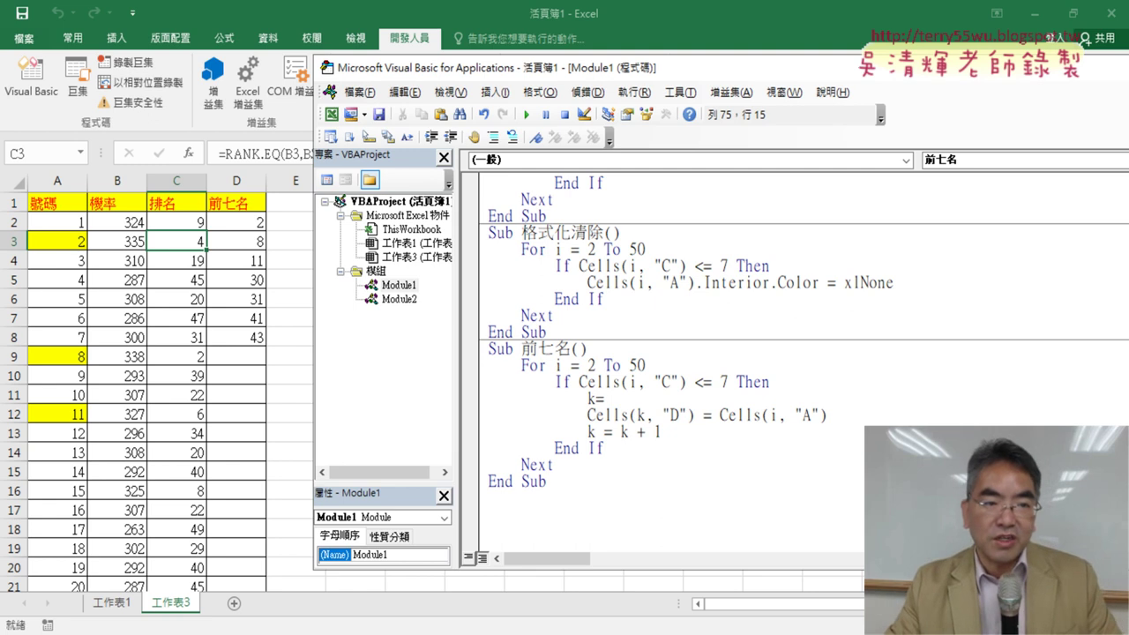
{"action": "left_click", "coordinate": [624, 382]}
{"action": "left_click", "coordinate": [555, 385]}
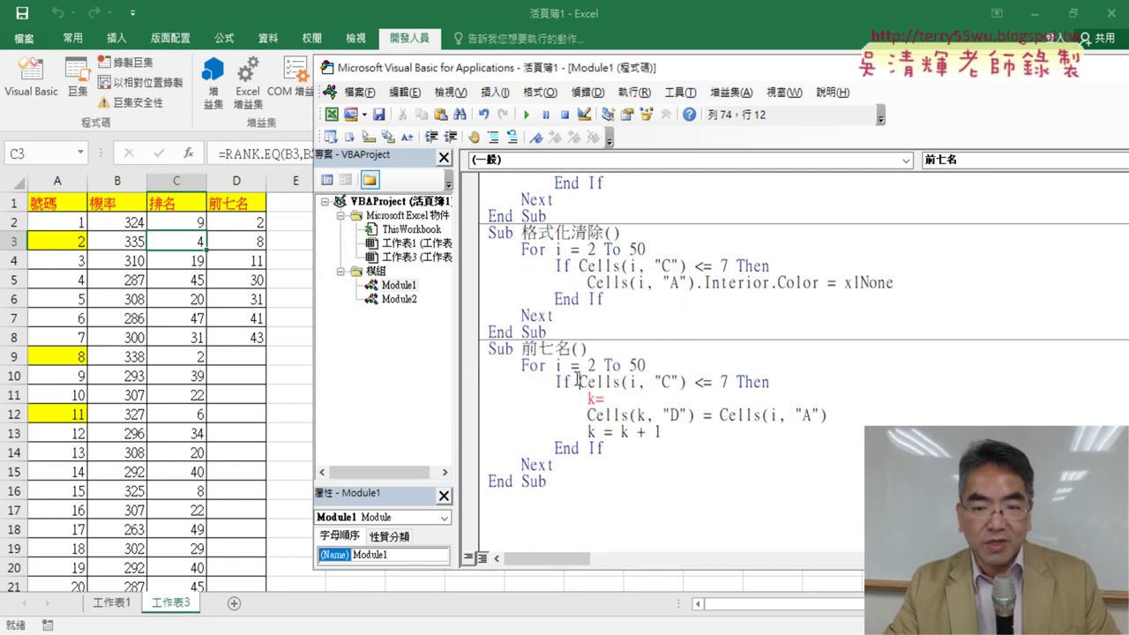
{"action": "left_click_drag", "start_coordinate": [578, 381], "coordinate": [660, 381]}
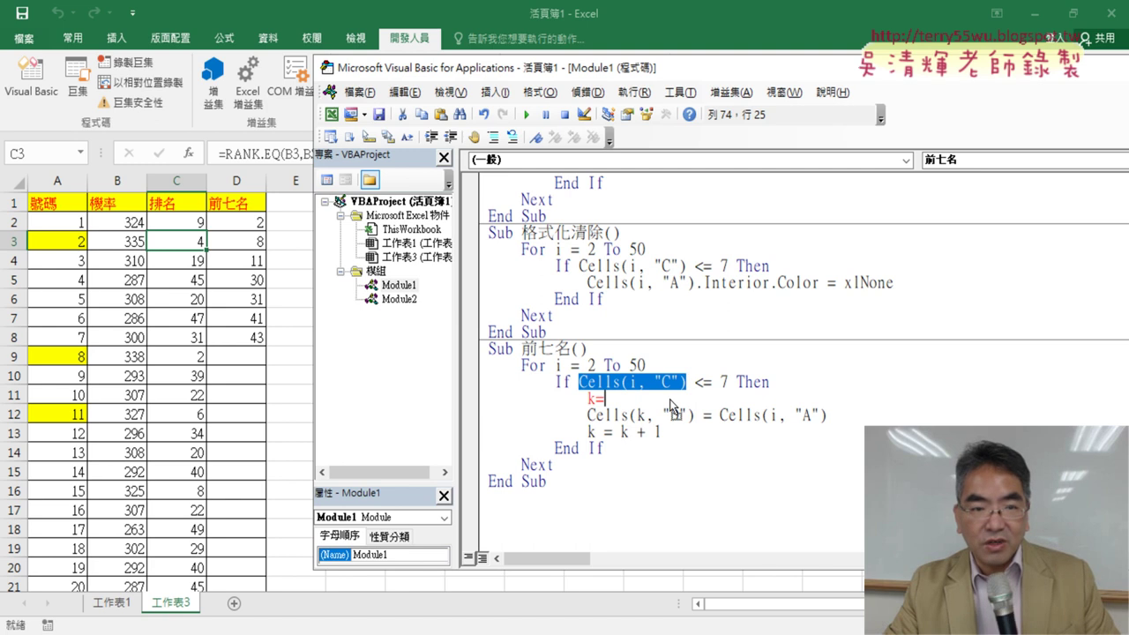
{"action": "left_click_drag", "start_coordinate": [672, 406], "coordinate": [606, 399]}
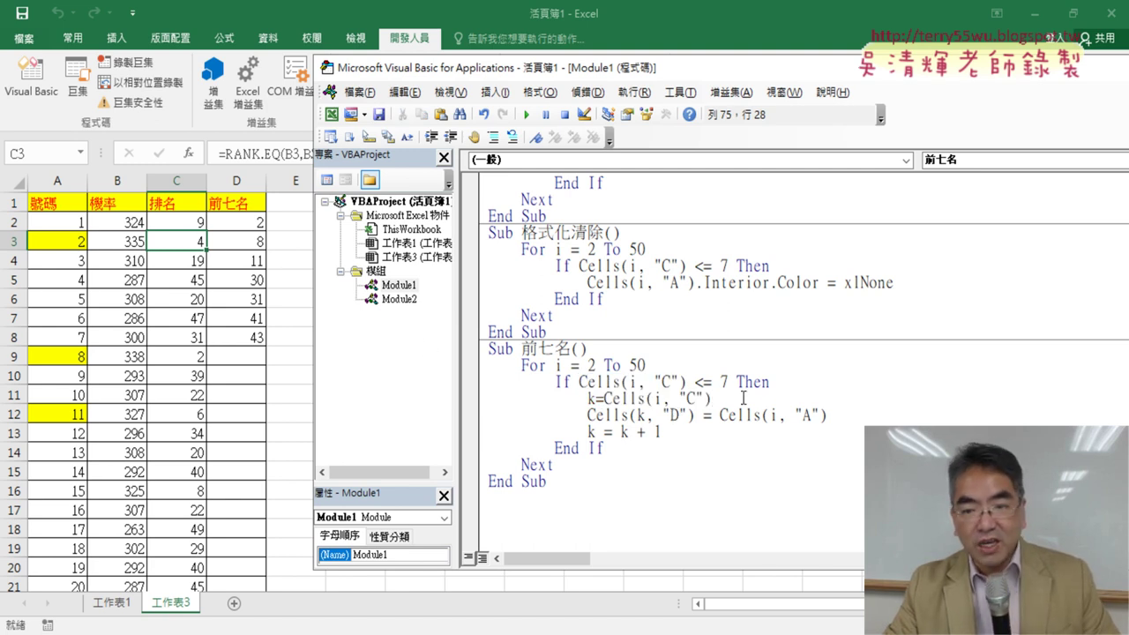
{"action": "type", "text": "+1"}
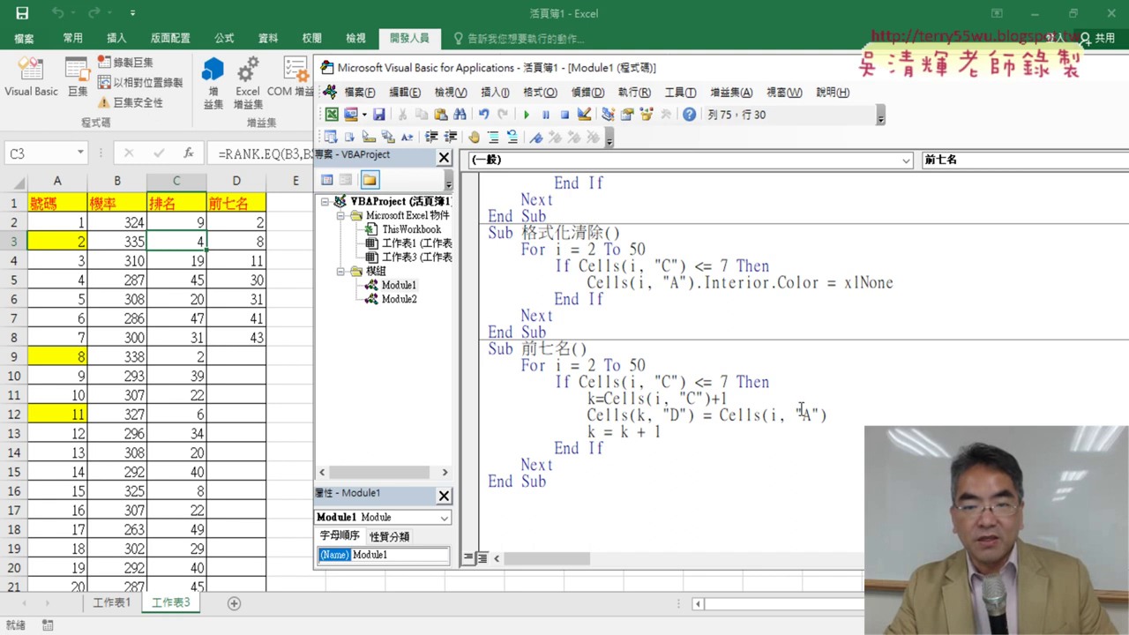
Step: Delete the k = k + 1 line and mark Cells(i, "C") in the new k line
{"action": "left_click_drag", "start_coordinate": [688, 434], "coordinate": [497, 431]}
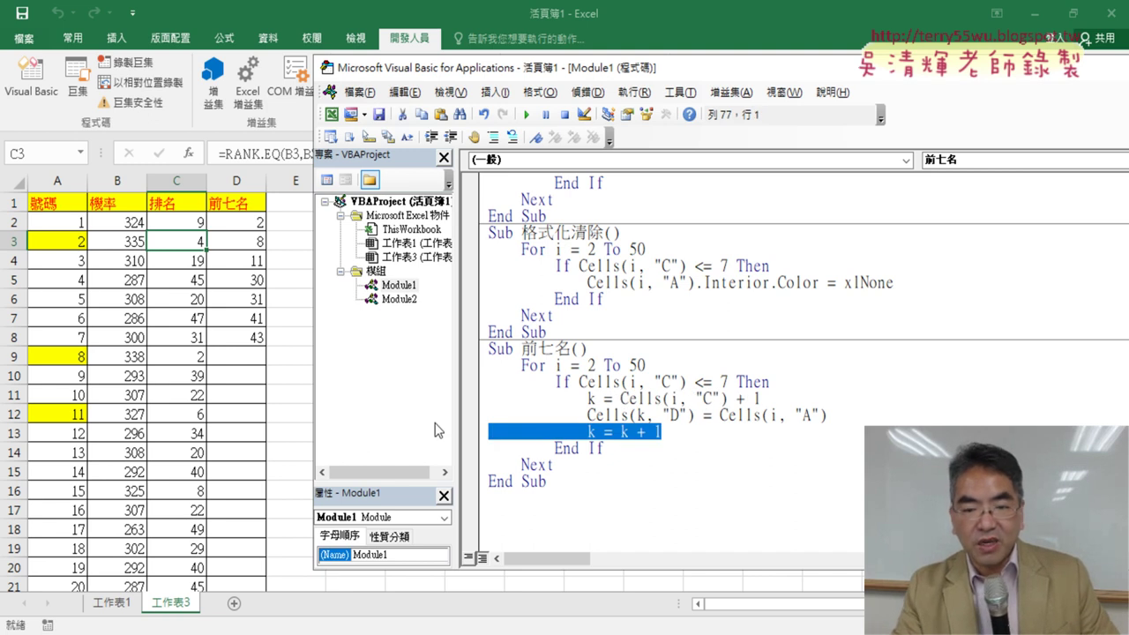
{"action": "key", "text": "Delete"}
{"action": "key", "text": "BackSpace"}
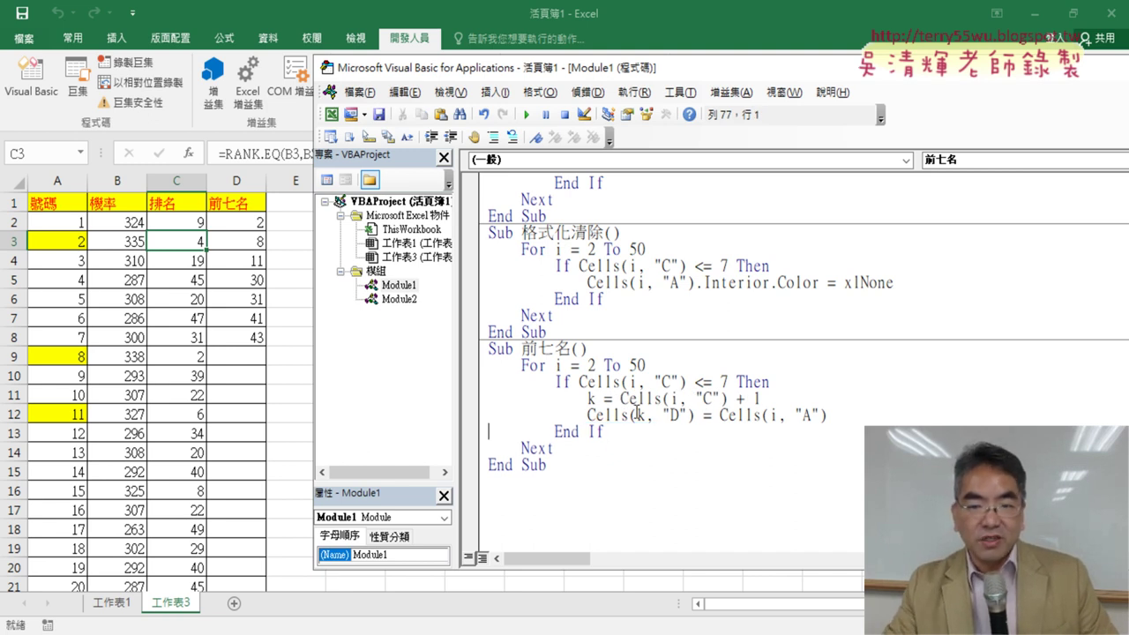
{"action": "left_click_drag", "start_coordinate": [622, 398], "coordinate": [740, 403]}
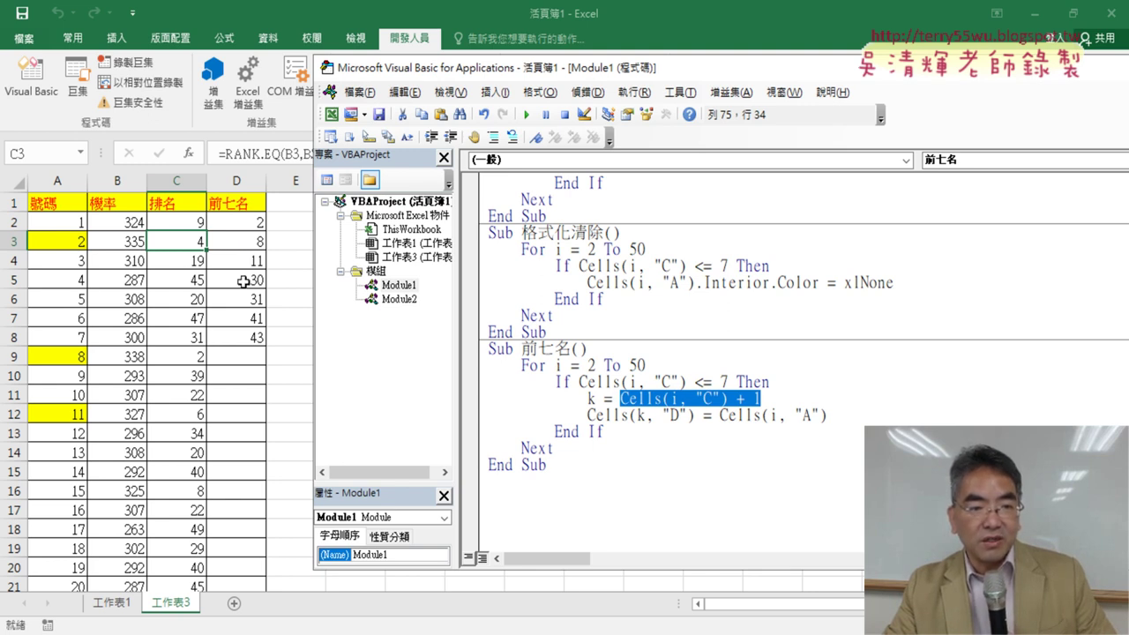
Step: Clear the old top-seven list from D2:D8 and return to the 前七名 macro code
{"action": "left_click_drag", "start_coordinate": [242, 222], "coordinate": [243, 337]}
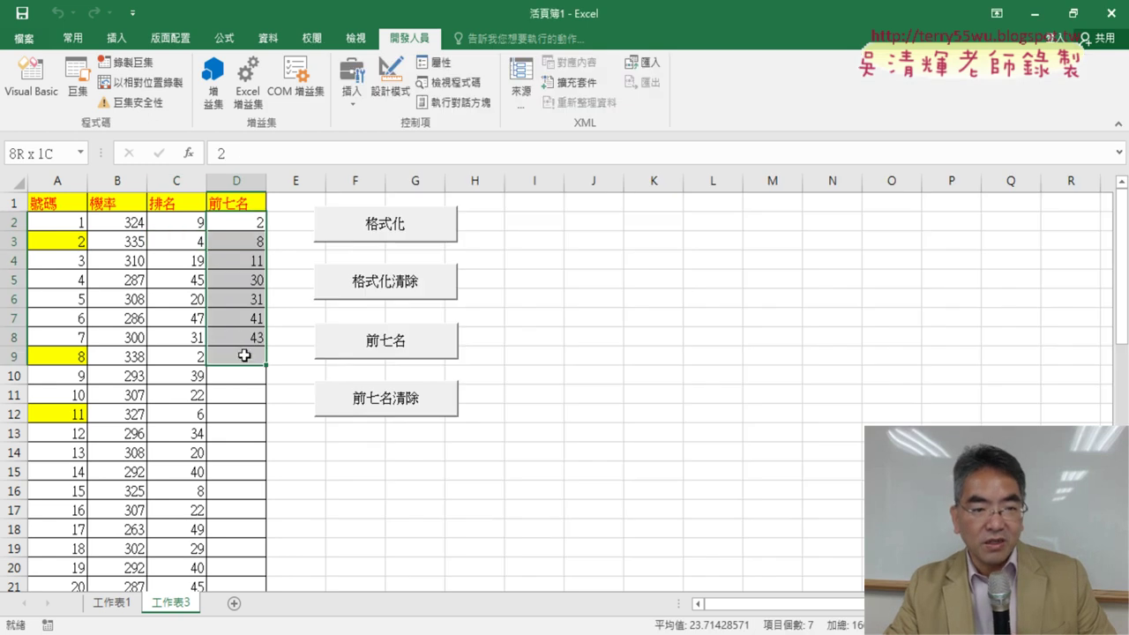
{"action": "key", "text": "Delete"}
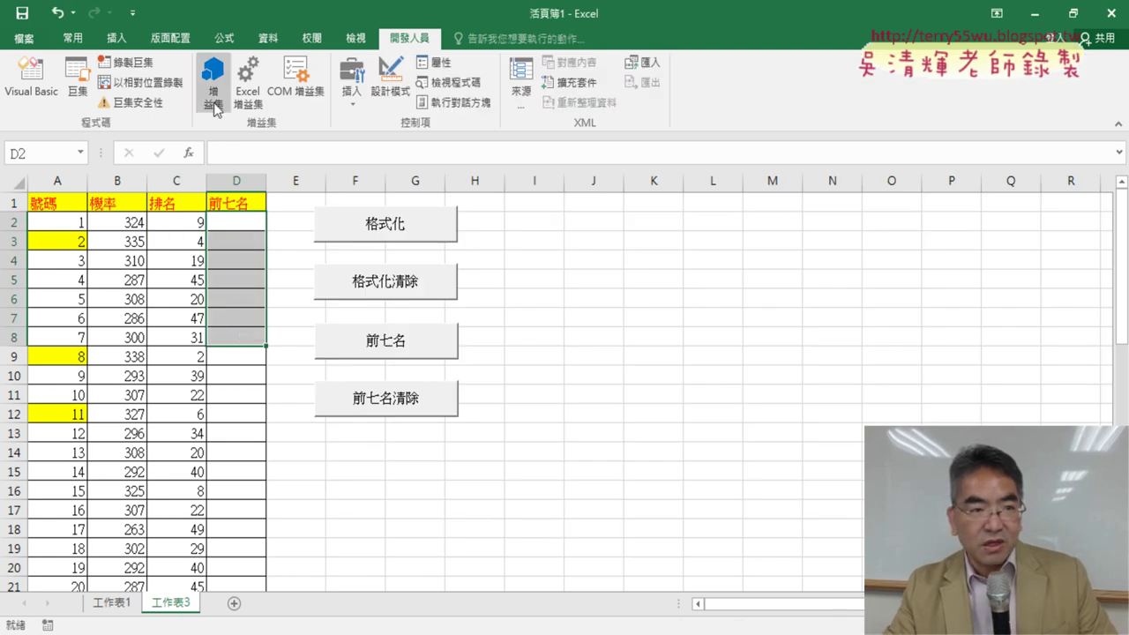
{"action": "left_click", "coordinate": [31, 78]}
{"action": "left_click", "coordinate": [764, 347]}
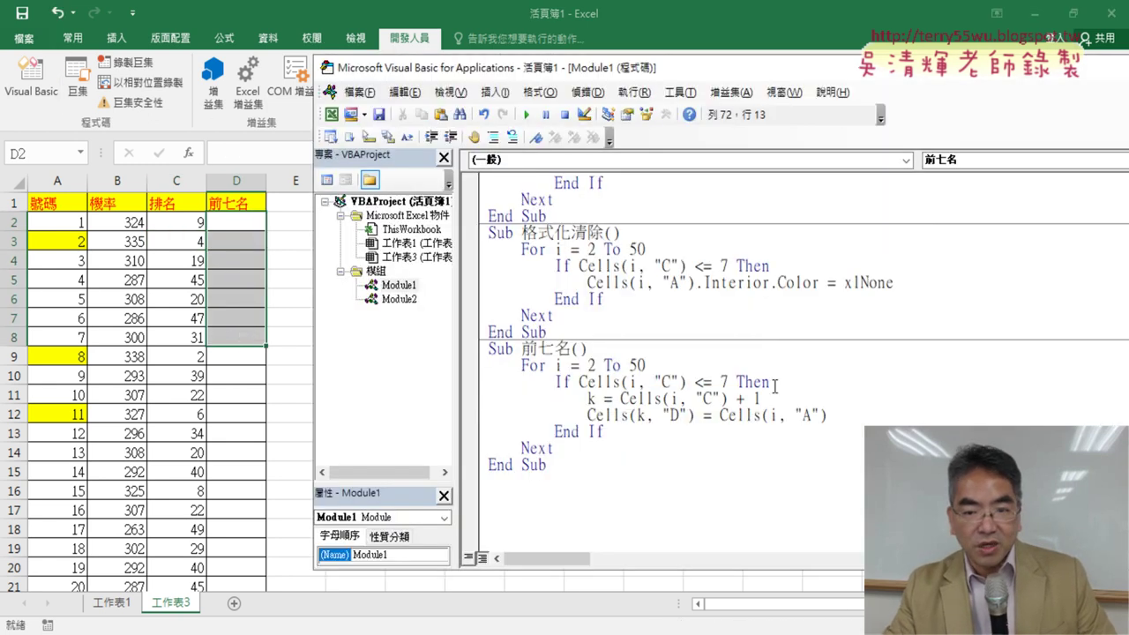
Step: Debug the rank-based 前七名 macro with a breakpoint on the k = line, filling D2:D7 with 41, 8, 30, 2, 43, 31
{"action": "key", "text": "F8"}
{"action": "key", "text": "F8"}
{"action": "key", "text": "F8"}
{"action": "key", "text": "F8"}
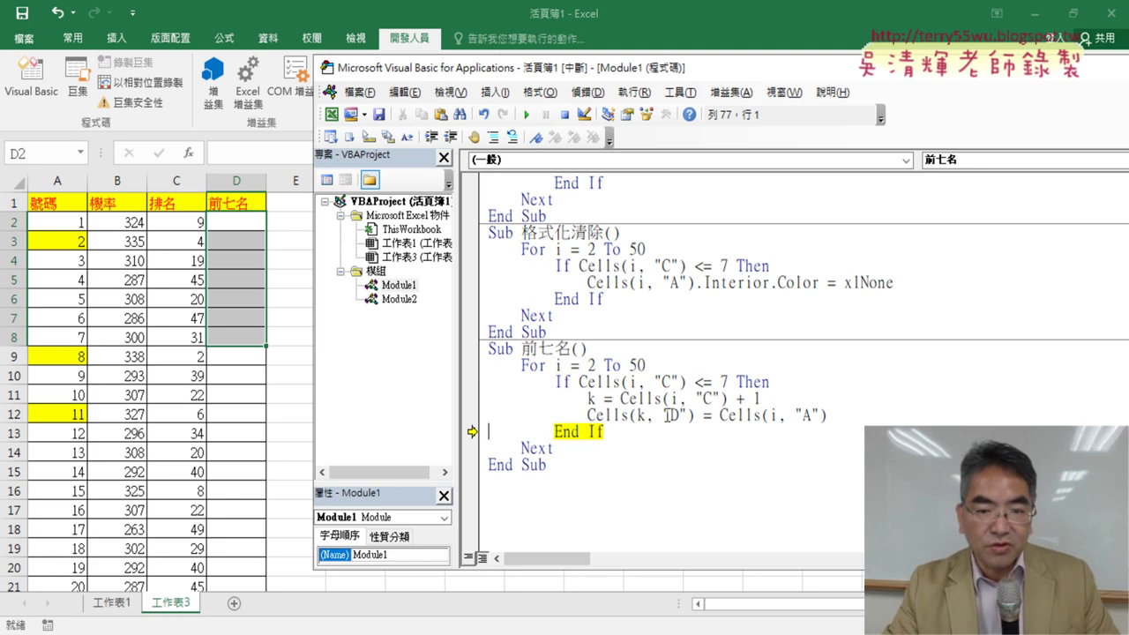
{"action": "left_click", "coordinate": [469, 401]}
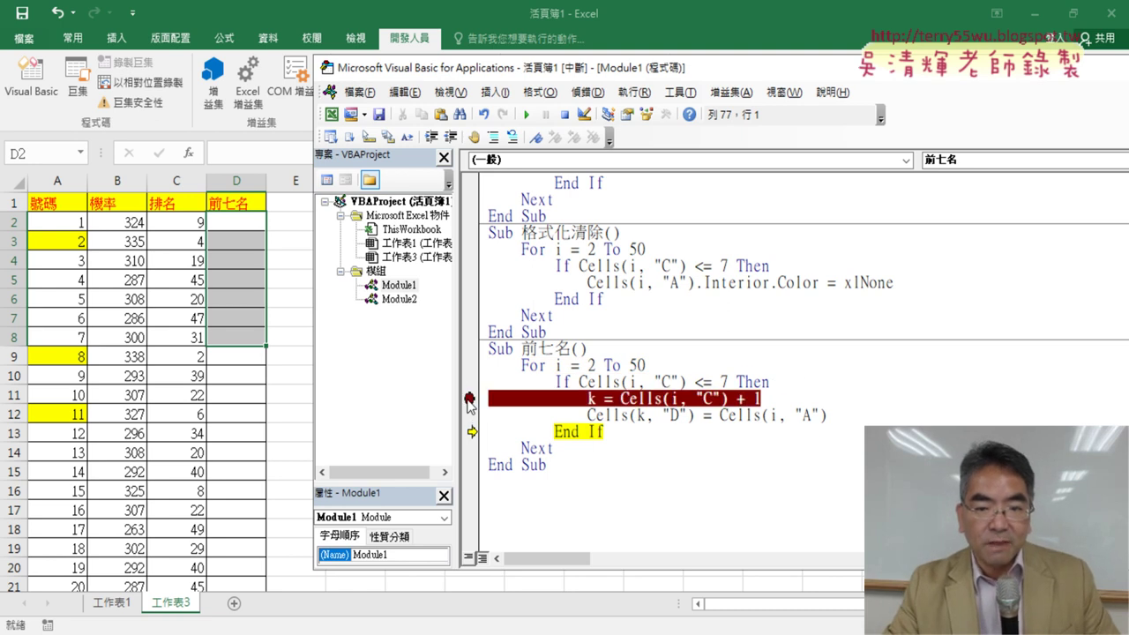
{"action": "left_click", "coordinate": [527, 115]}
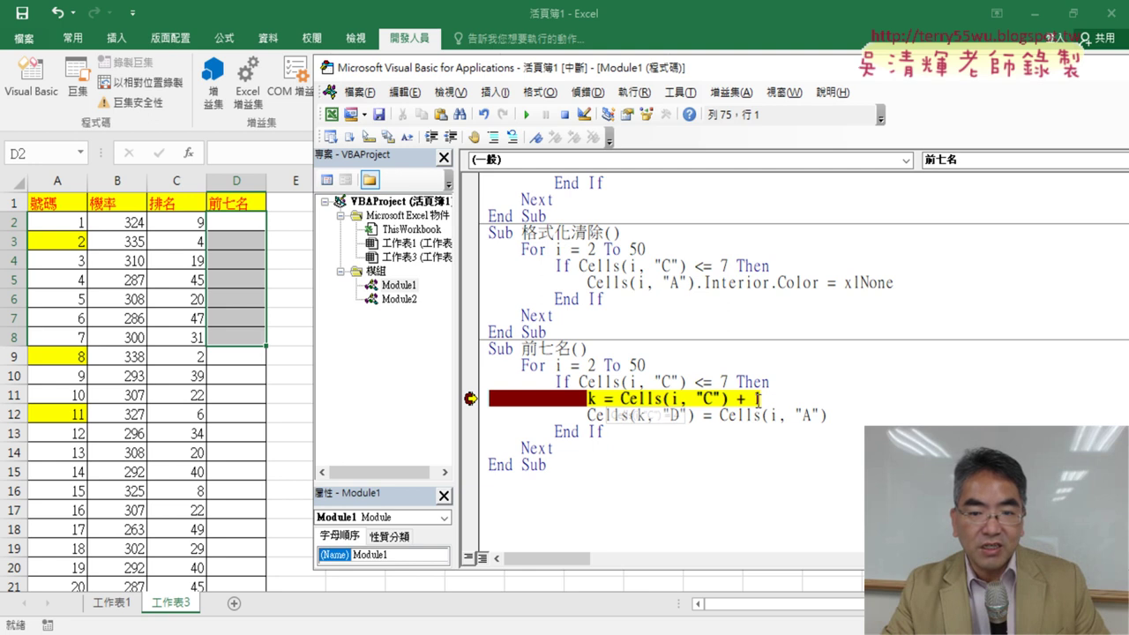
{"action": "key", "text": "F8"}
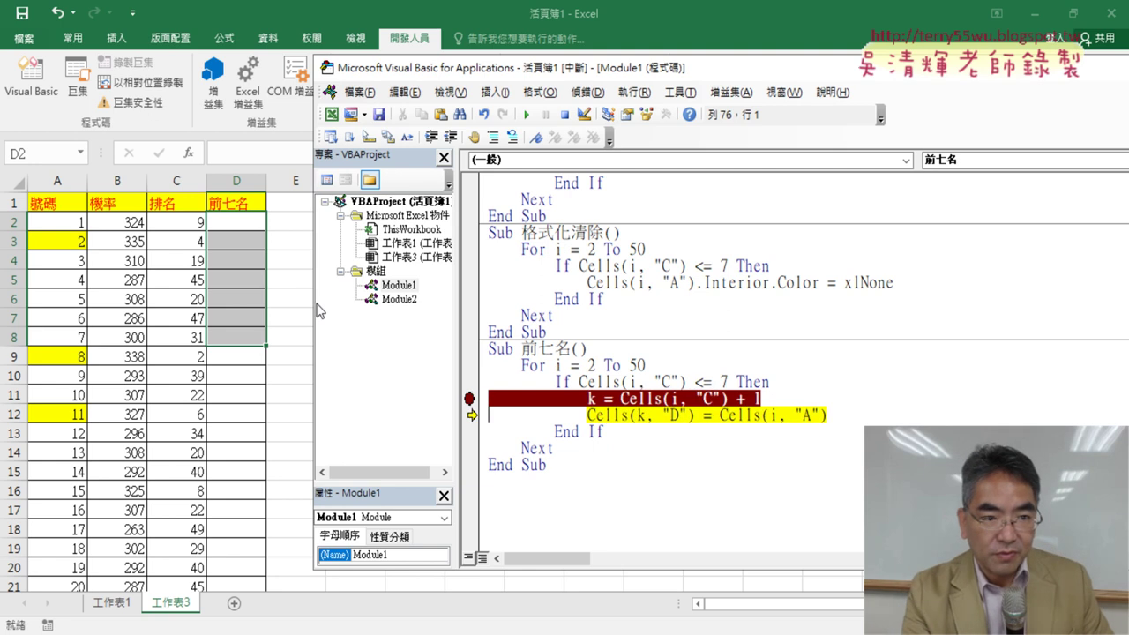
{"action": "key", "text": "F8"}
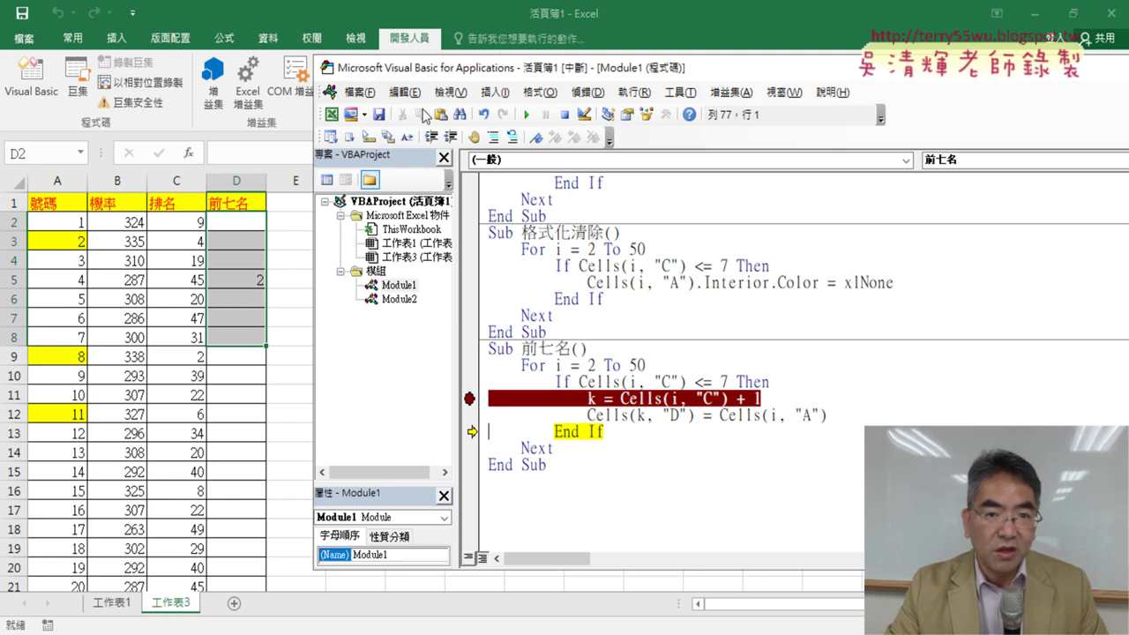
{"action": "left_click", "coordinate": [476, 405]}
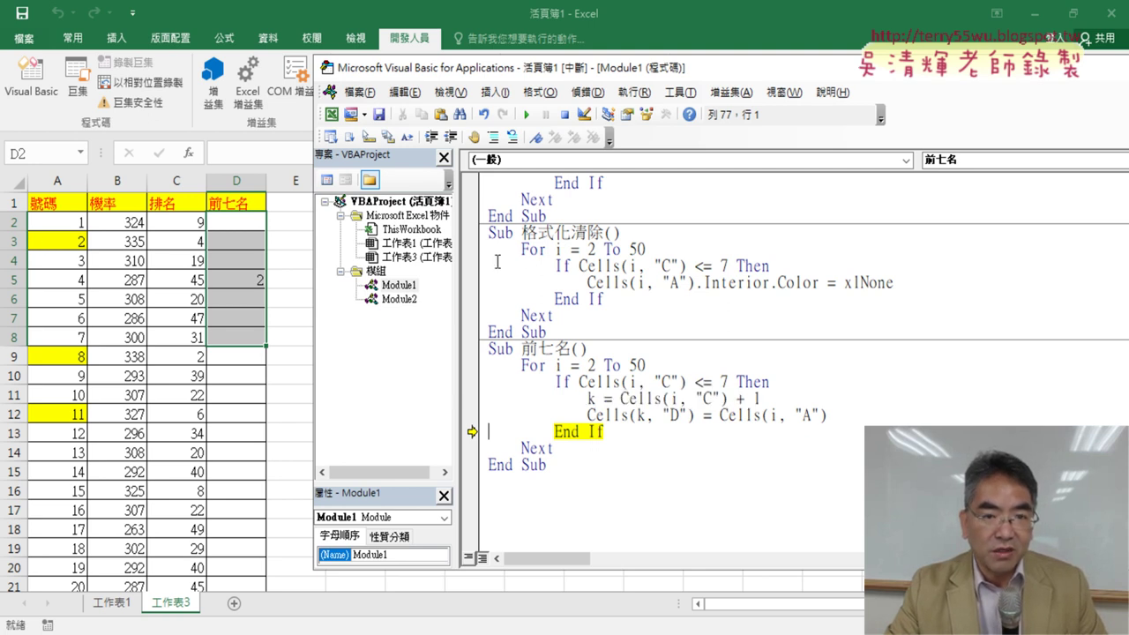
{"action": "left_click", "coordinate": [527, 114]}
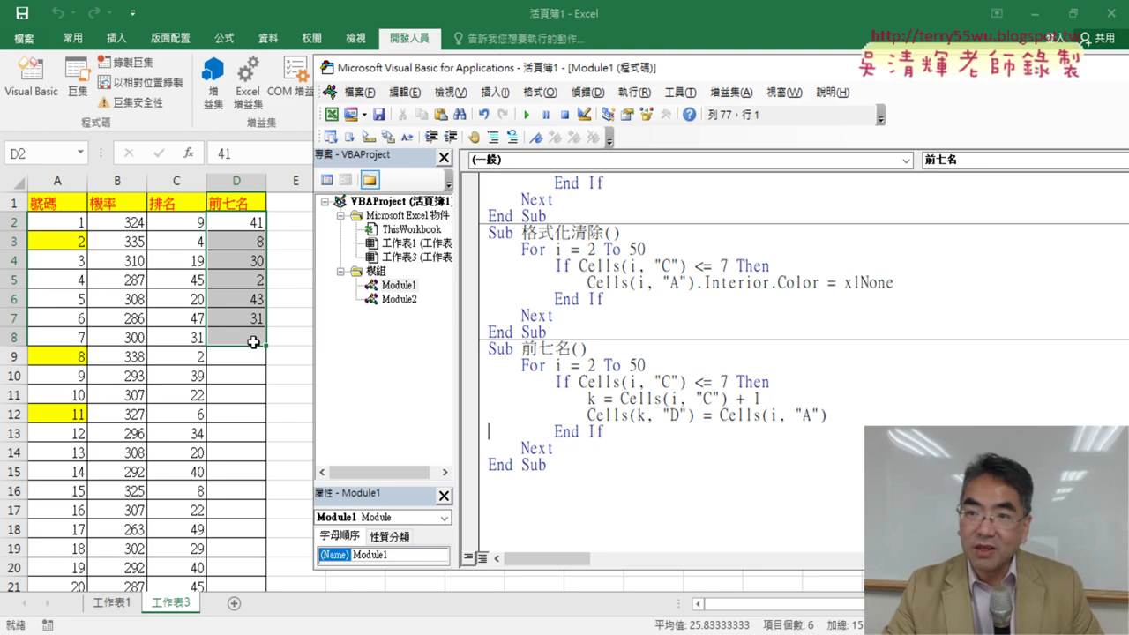
{"action": "left_click", "coordinate": [253, 342]}
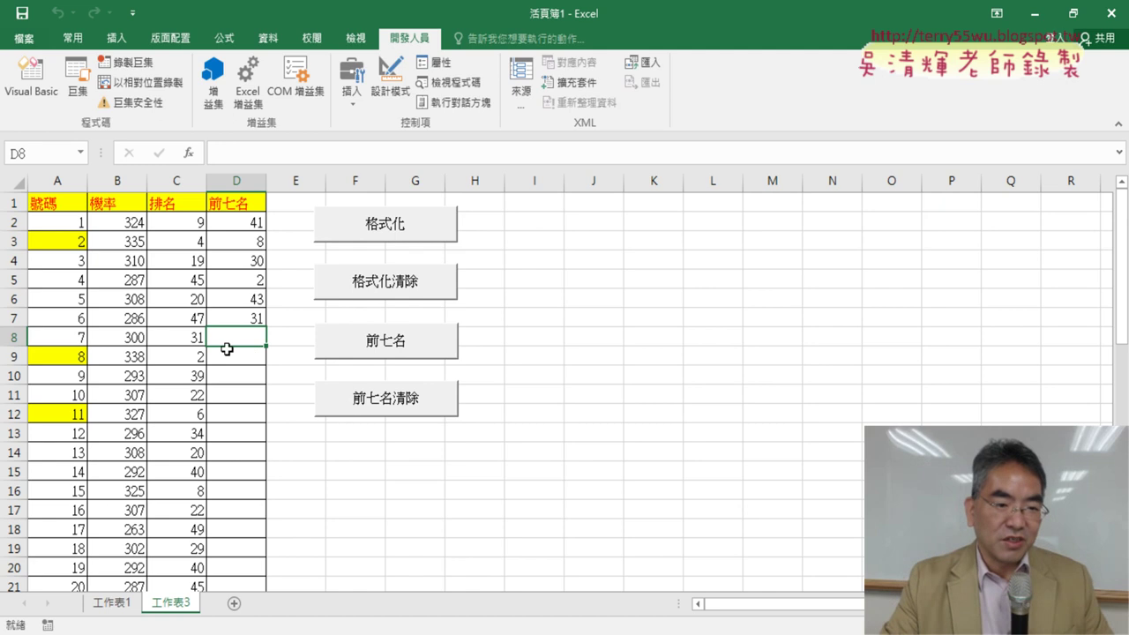
{"action": "scroll", "coordinate": [227, 349], "scroll_direction": "down", "scroll_amount": 3}
{"action": "scroll", "coordinate": [226, 349], "scroll_direction": "down", "scroll_amount": 1}
{"action": "scroll", "coordinate": [226, 349], "scroll_direction": "down", "scroll_amount": 1}
{"action": "scroll", "coordinate": [227, 350], "scroll_direction": "down", "scroll_amount": 1}
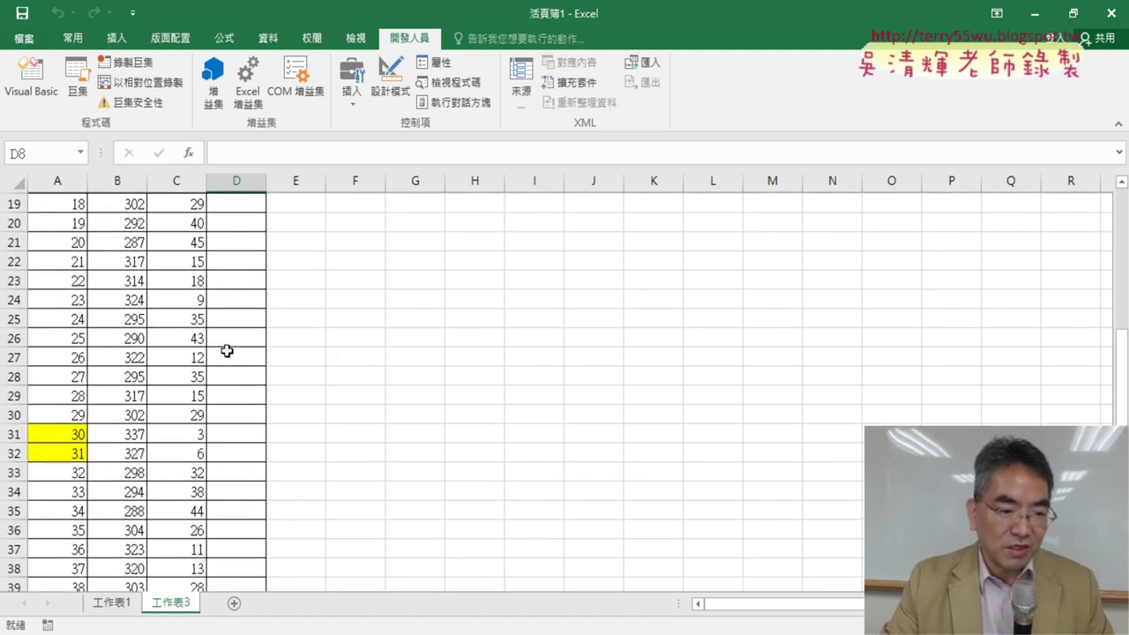
{"action": "scroll", "coordinate": [227, 397], "scroll_direction": "up", "scroll_amount": 4}
{"action": "scroll", "coordinate": [227, 397], "scroll_direction": "up", "scroll_amount": 2}
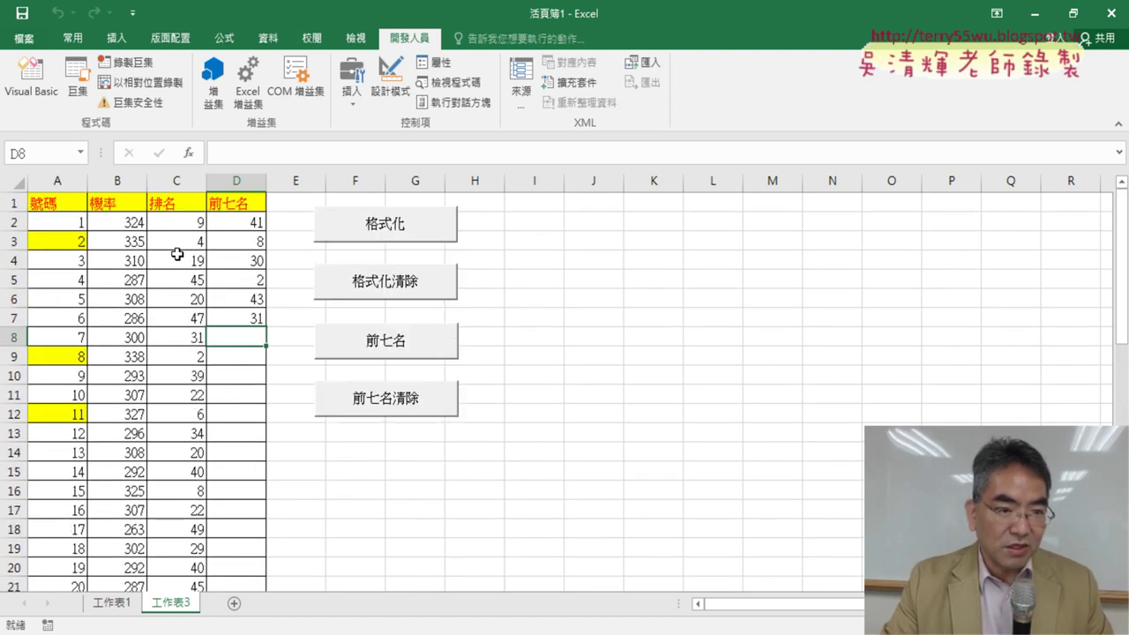
{"action": "left_click", "coordinate": [191, 196]}
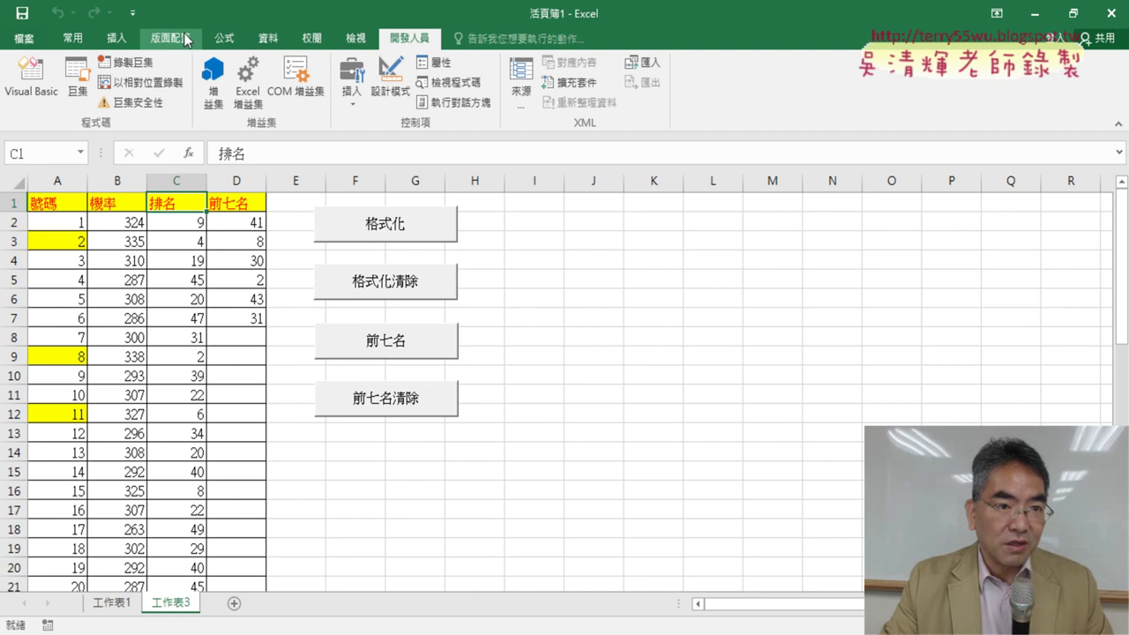
{"action": "left_click", "coordinate": [79, 39]}
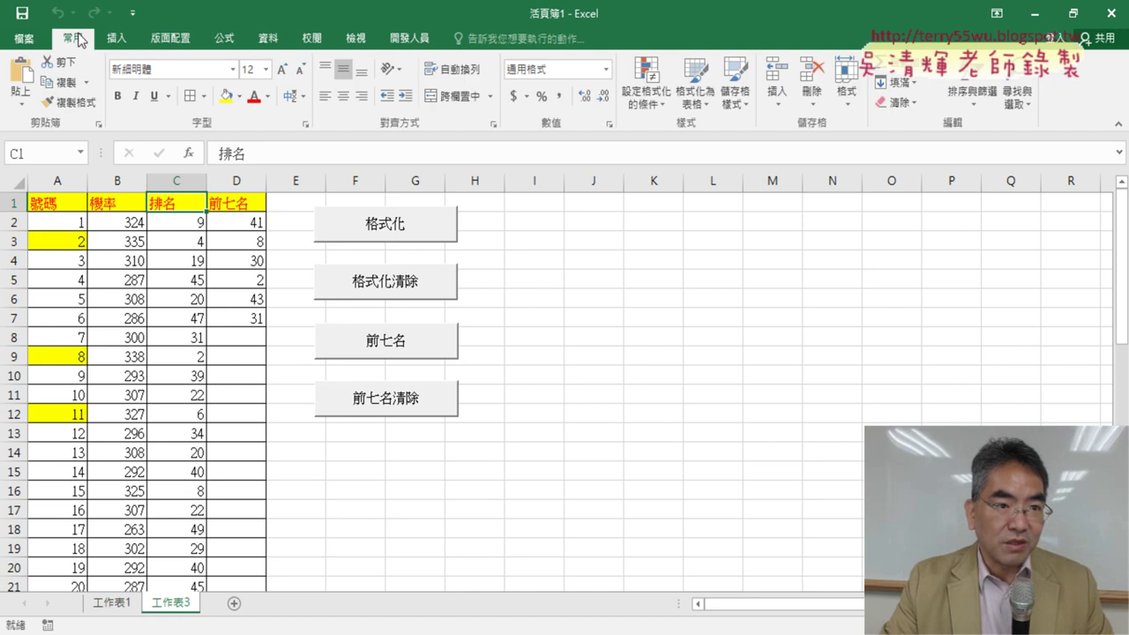
{"action": "left_click", "coordinate": [264, 41]}
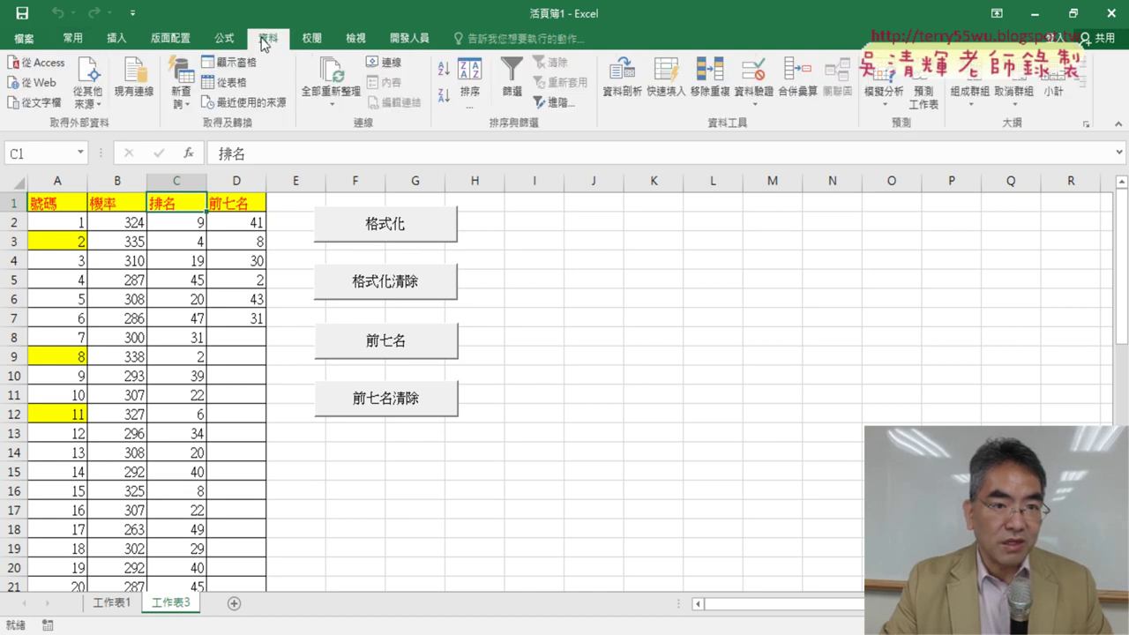
{"action": "left_click", "coordinate": [451, 70]}
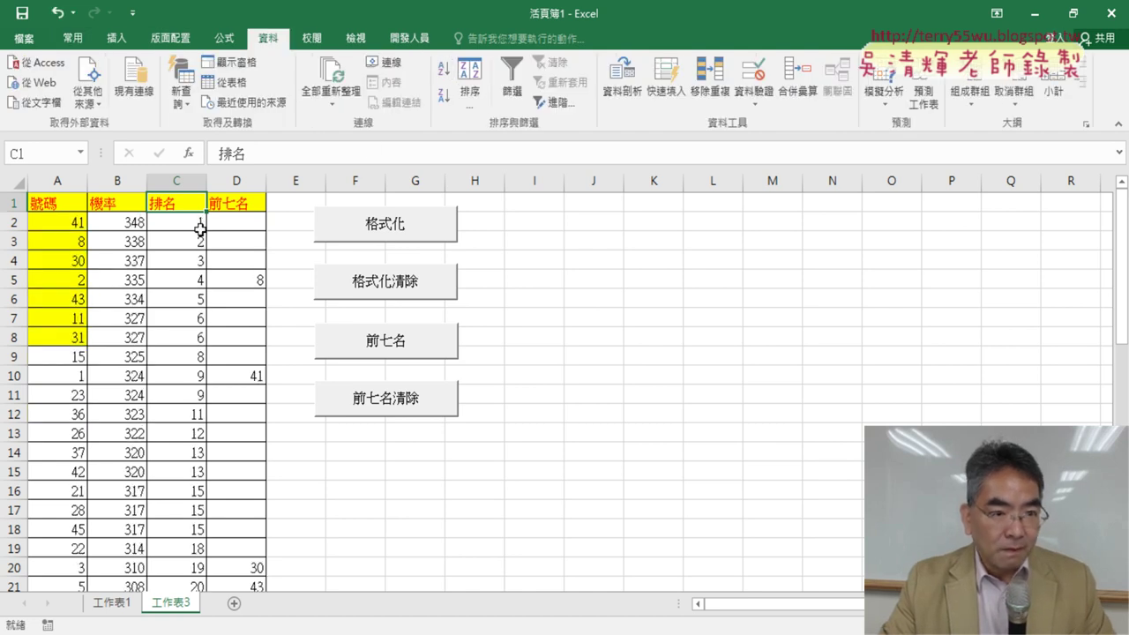
{"action": "left_click_drag", "start_coordinate": [196, 222], "coordinate": [180, 338]}
{"action": "left_click", "coordinate": [180, 322]}
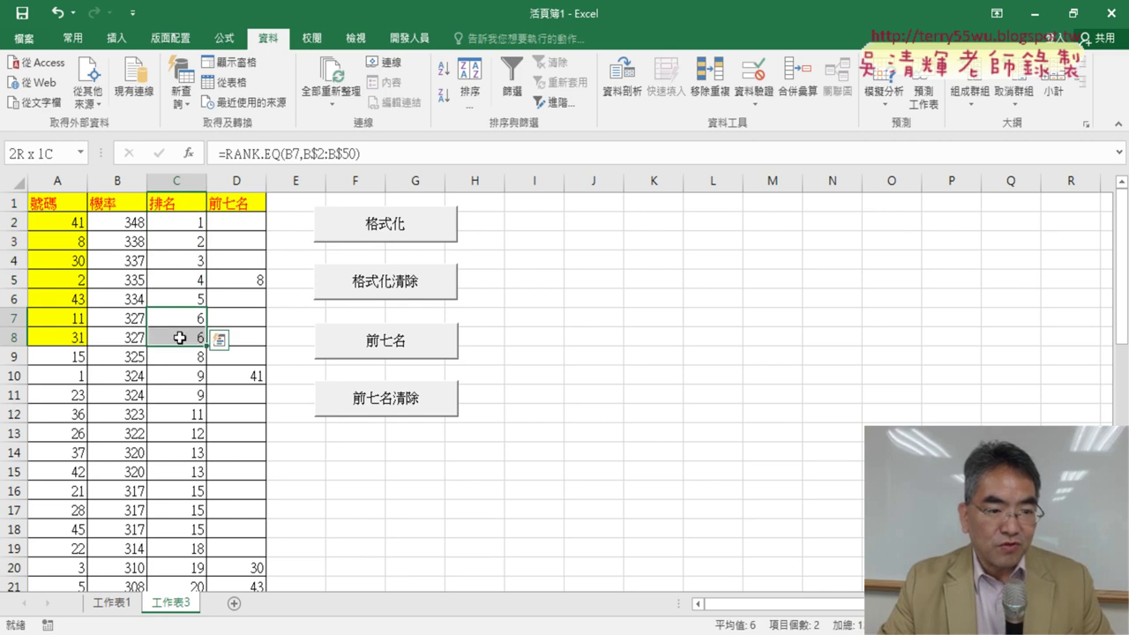
{"action": "left_click", "coordinate": [440, 344]}
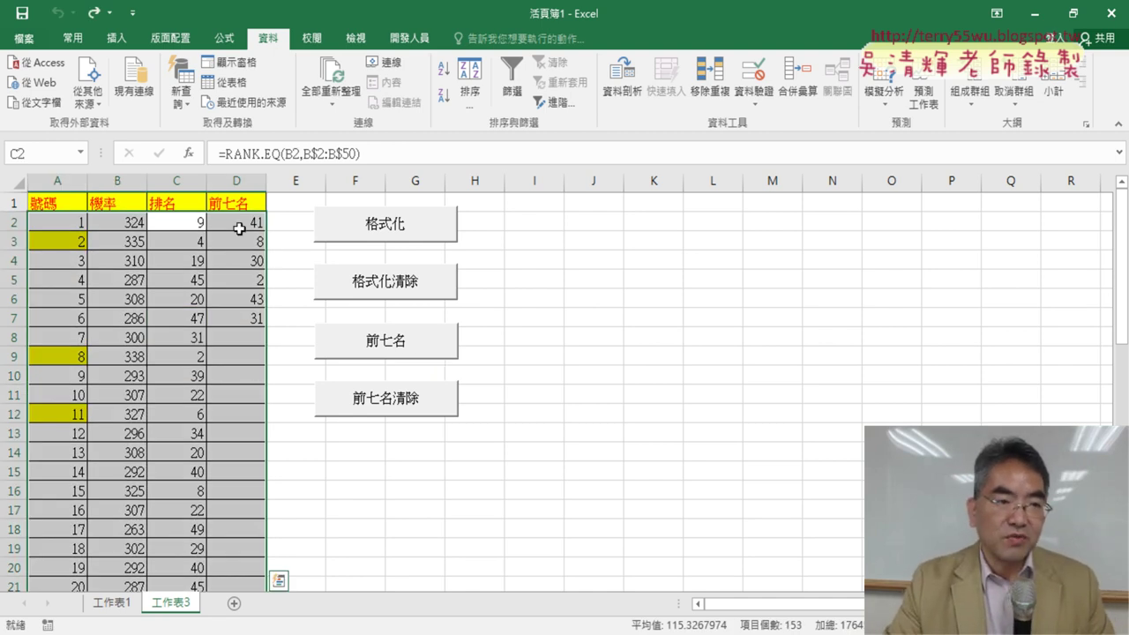
{"action": "left_click", "coordinate": [408, 38]}
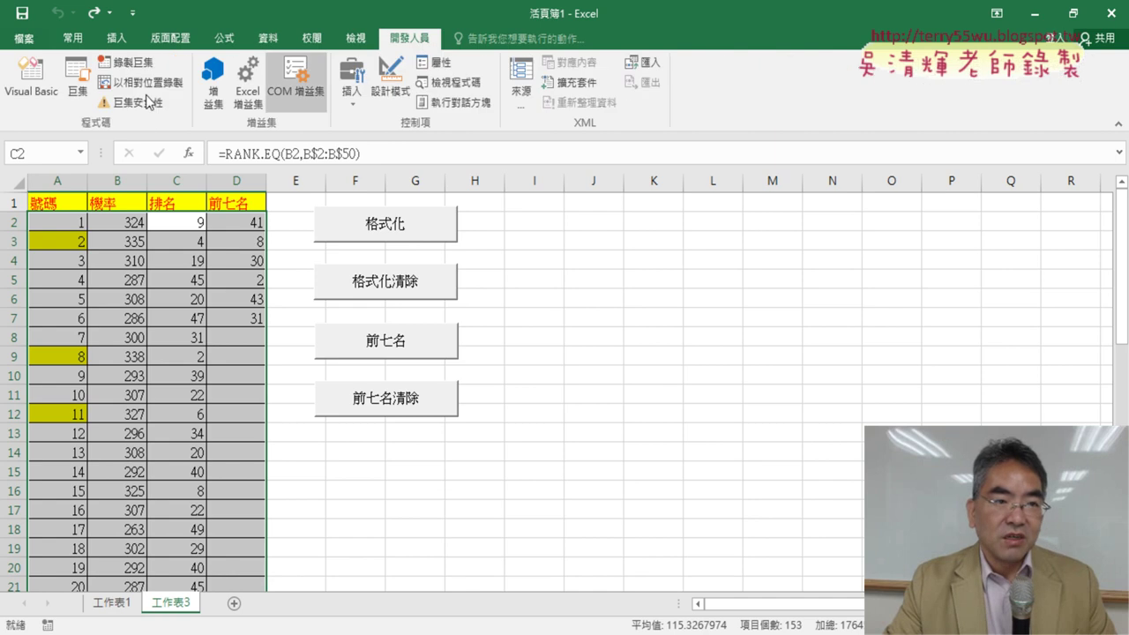
Step: Create an empty Sub 前七名清除() procedure with End Sub below Sub 前七名 in the VBA editor
{"action": "left_click", "coordinate": [23, 88]}
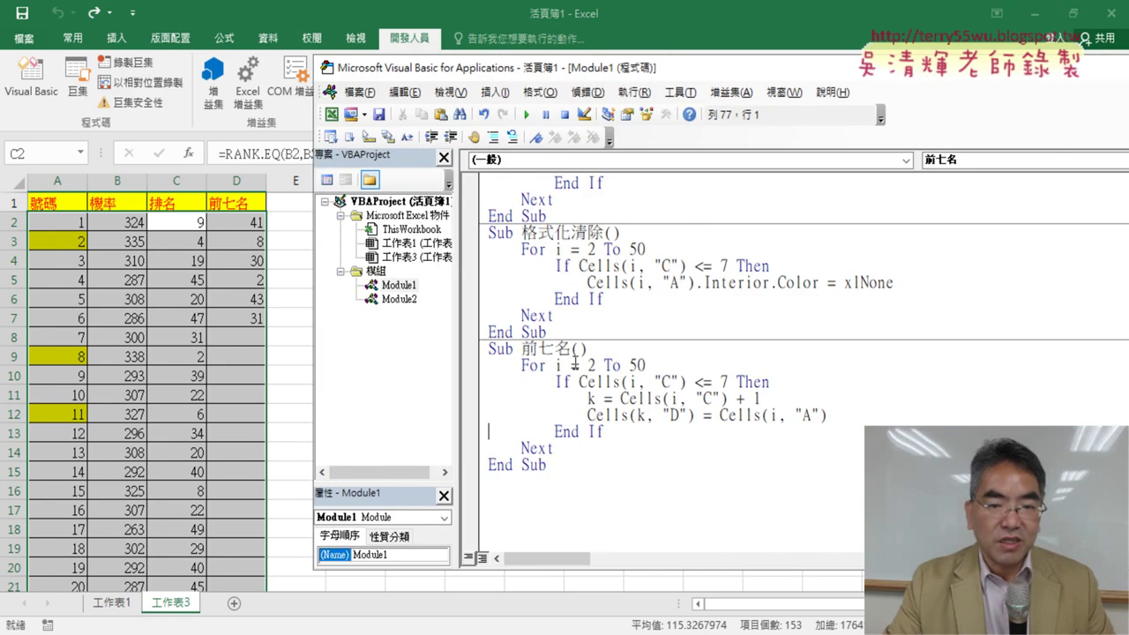
{"action": "left_click_drag", "start_coordinate": [575, 350], "coordinate": [491, 352]}
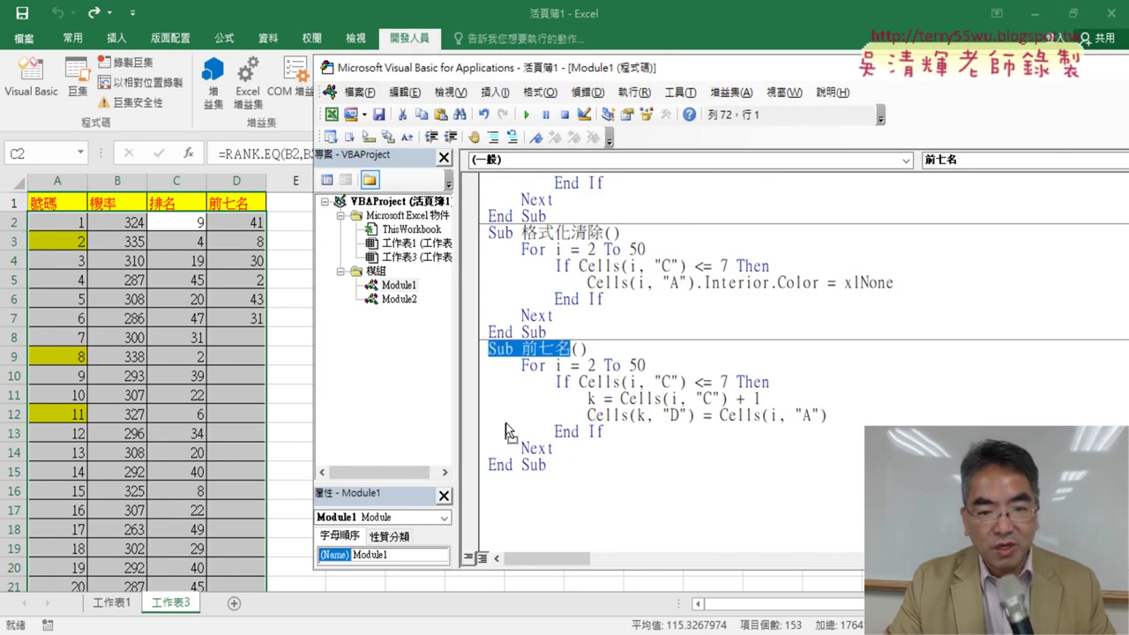
{"action": "left_click_drag", "start_coordinate": [490, 485], "coordinate": [491, 483]}
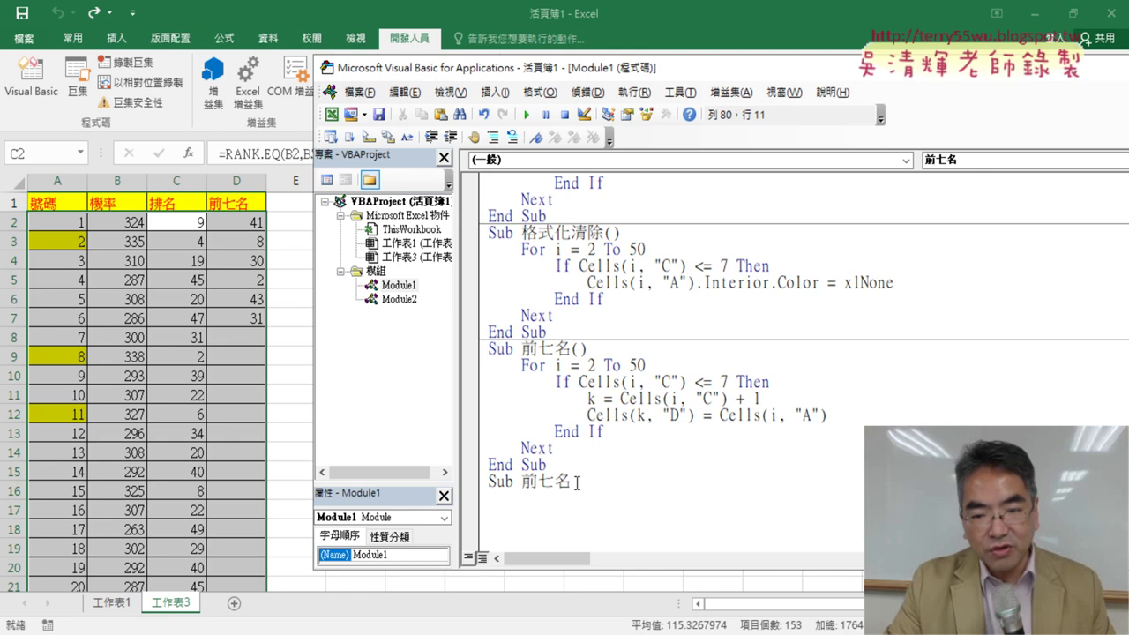
{"action": "key", "text": "Return"}
{"action": "left_click", "coordinate": [571, 232], "text": "shift"}
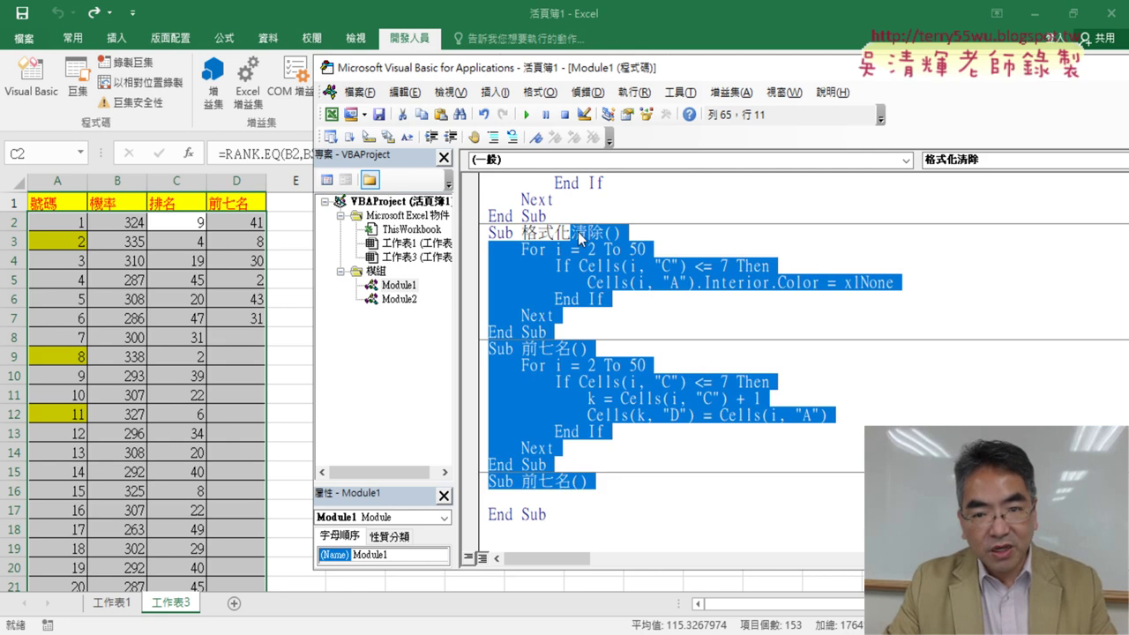
{"action": "left_click", "coordinate": [577, 233]}
{"action": "left_click_drag", "start_coordinate": [573, 233], "coordinate": [588, 233]}
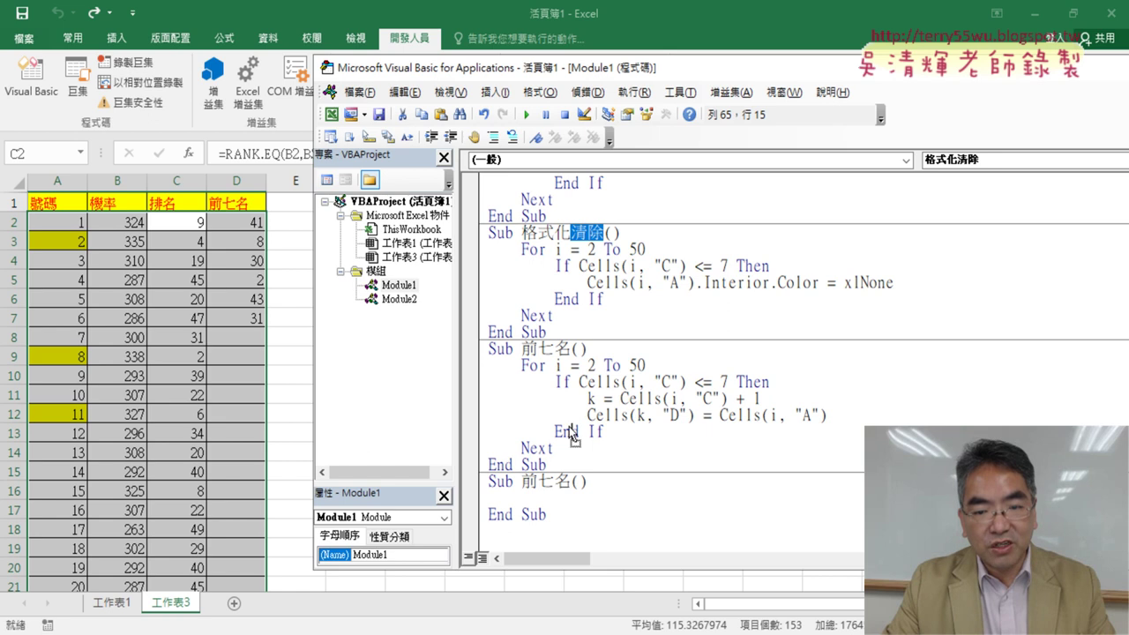
{"action": "left_click_drag", "start_coordinate": [574, 483], "coordinate": [572, 483]}
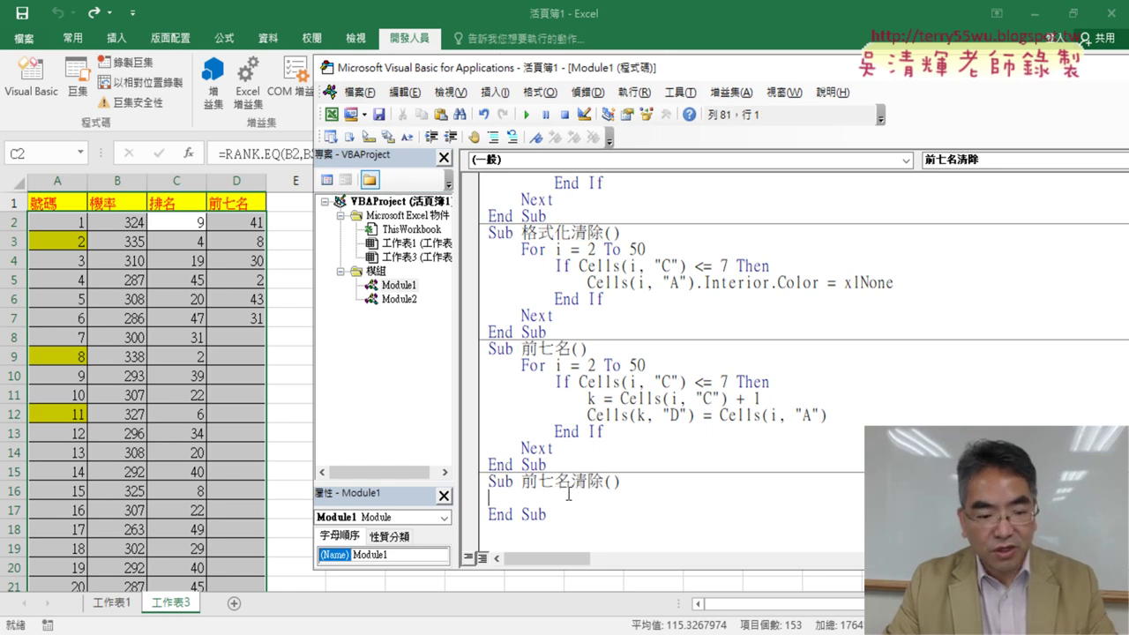
{"action": "type", "text": "r"}
Step: Give 前七名清除 the single line Range("D2:D10") = ""
{"action": "key", "text": "Tab"}
{"action": "type", "text": "ra"}
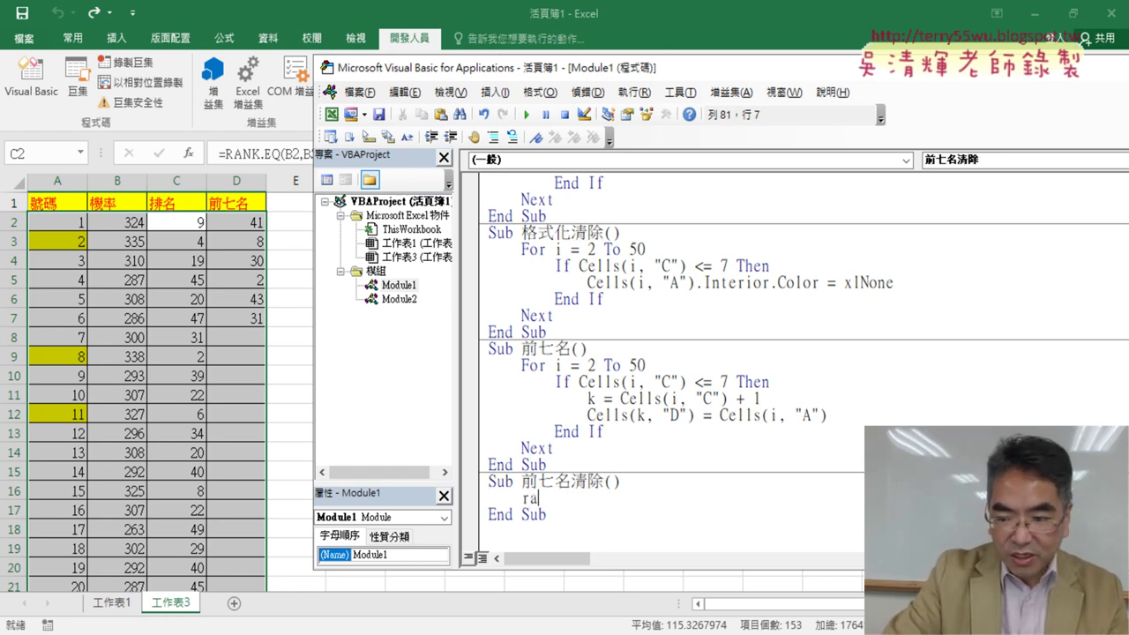
{"action": "type", "text": "nge("}
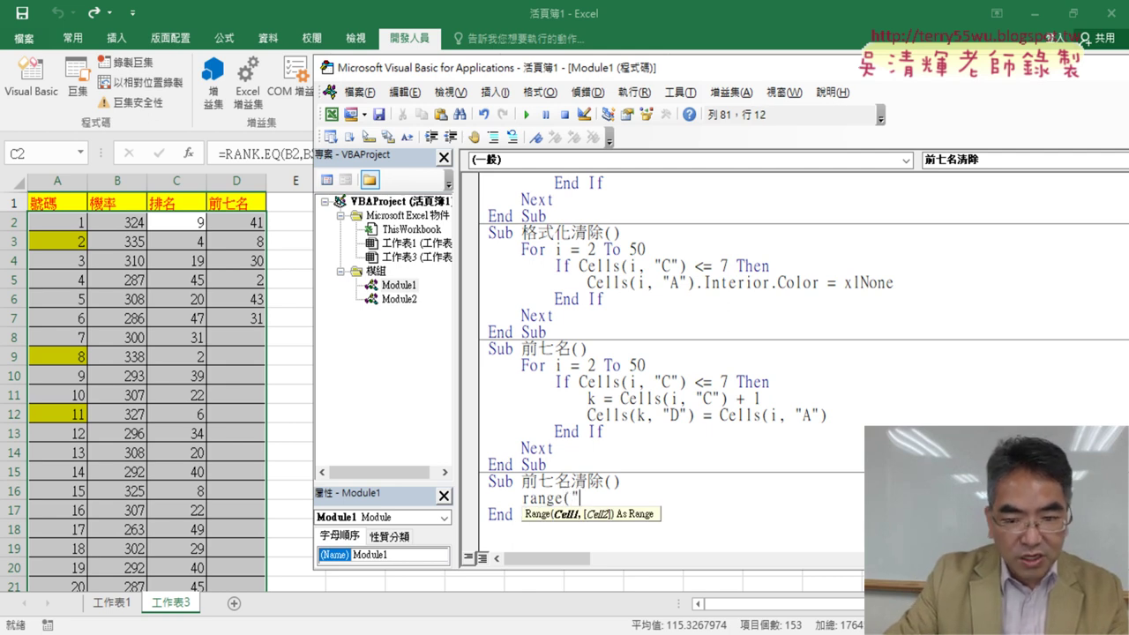
{"action": "type", "text": "\"D2:"}
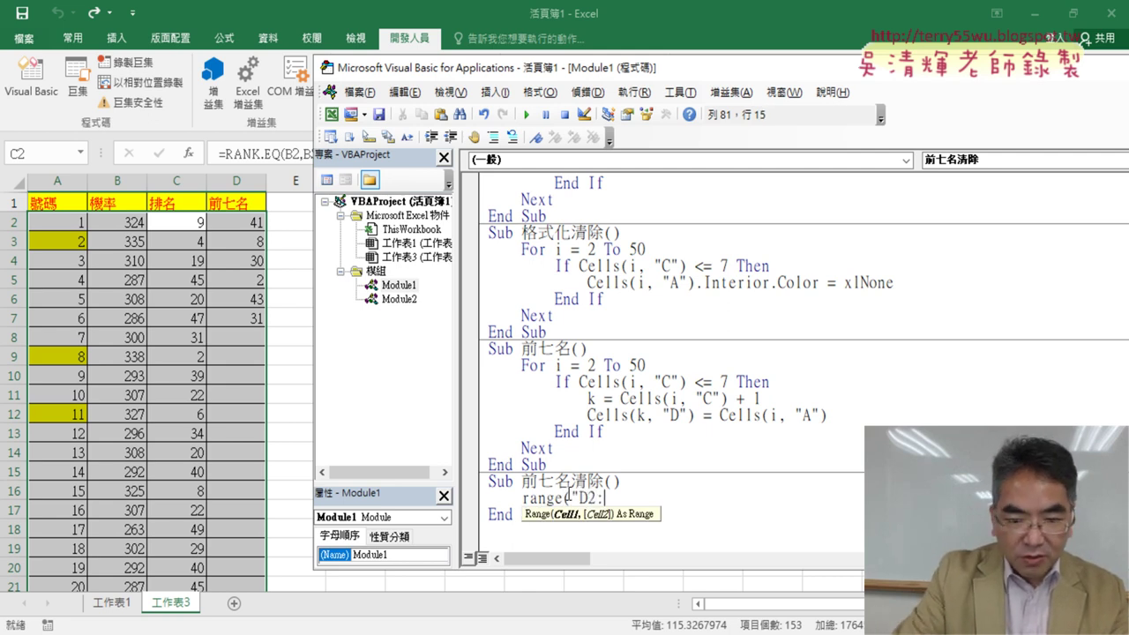
{"action": "type", "text": "D10"}
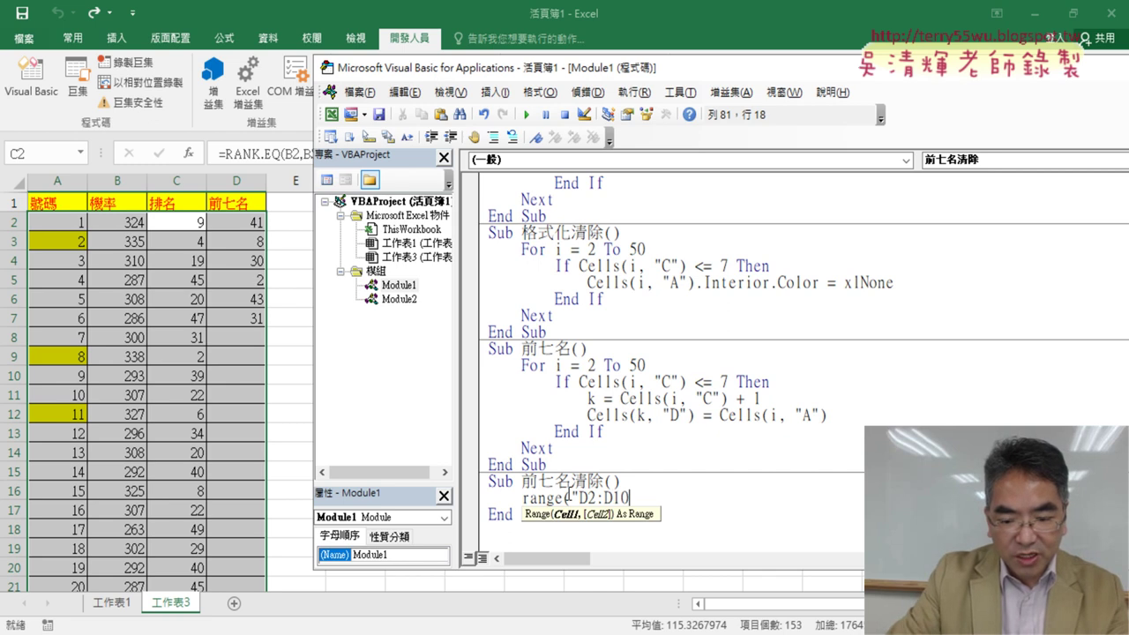
{"action": "type", "text": "\")"}
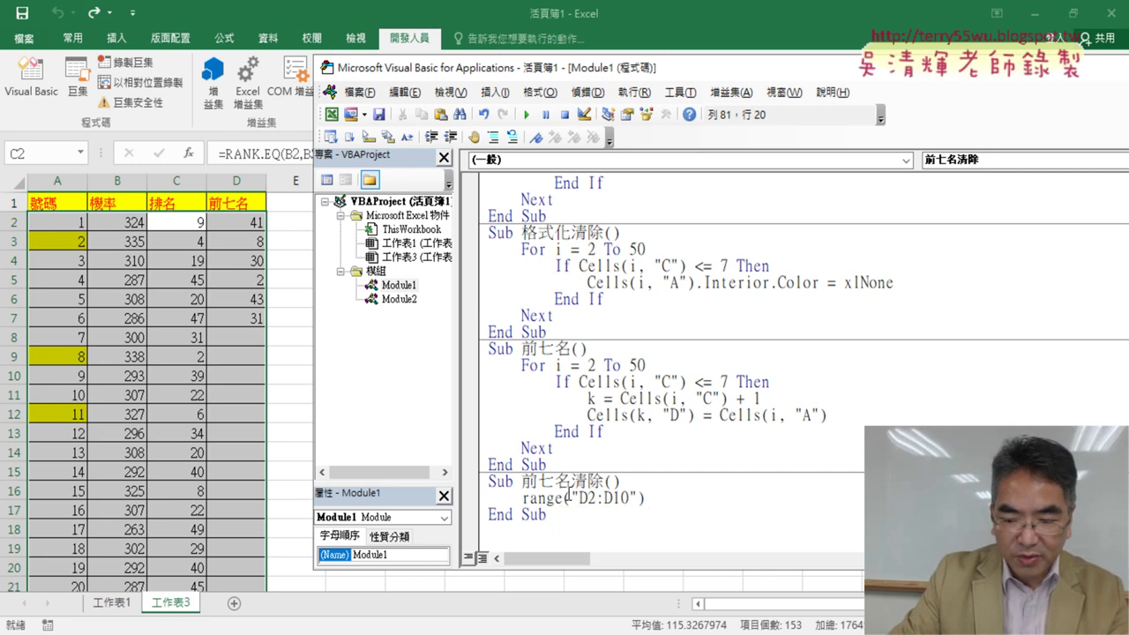
{"action": "type", "text": "=\"\""}
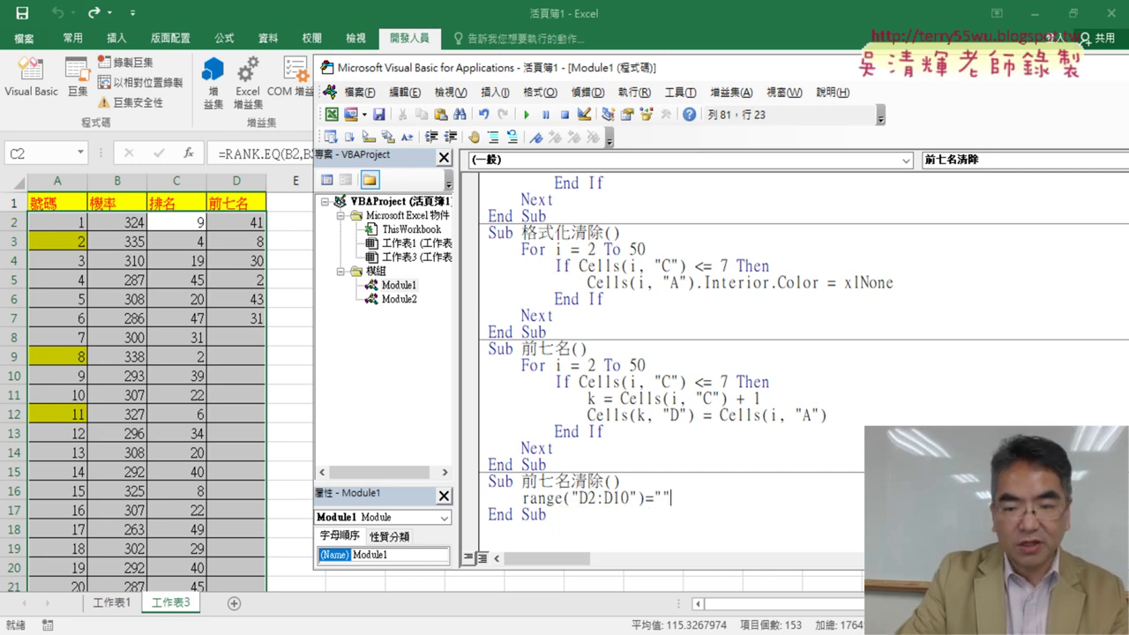
{"action": "left_click", "coordinate": [646, 499]}
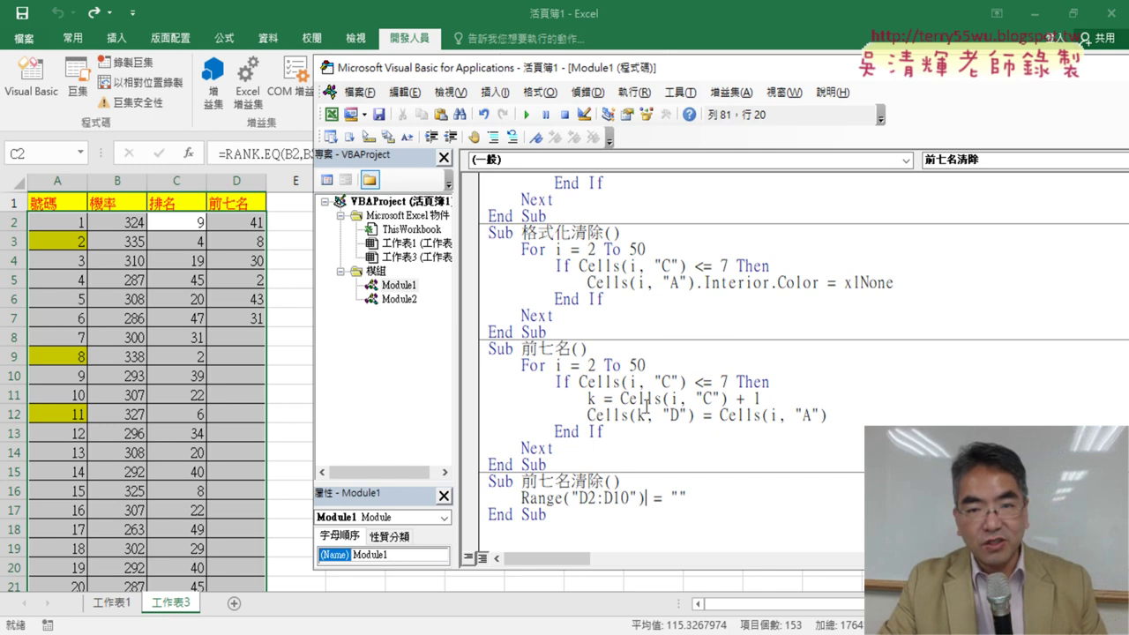
Step: Test the 前七名 and 前七名清除 buttons, alternately filling and clearing column D, then move to the Chrome notes
{"action": "left_click", "coordinate": [525, 116]}
{"action": "left_click", "coordinate": [286, 317]}
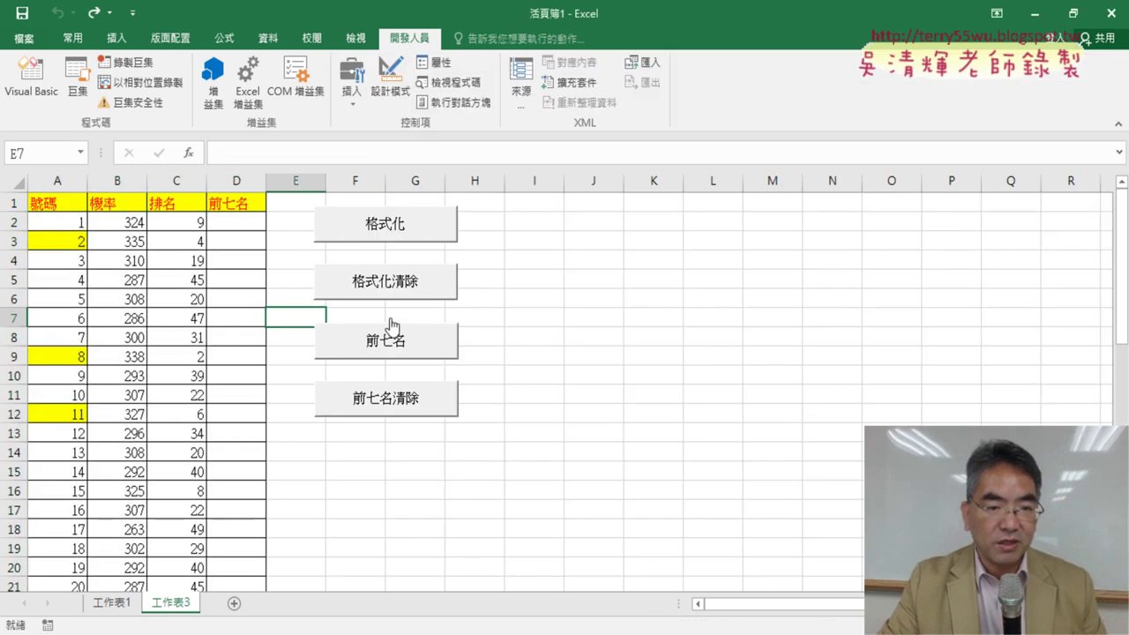
{"action": "left_click", "coordinate": [405, 343]}
{"action": "left_click", "coordinate": [408, 404]}
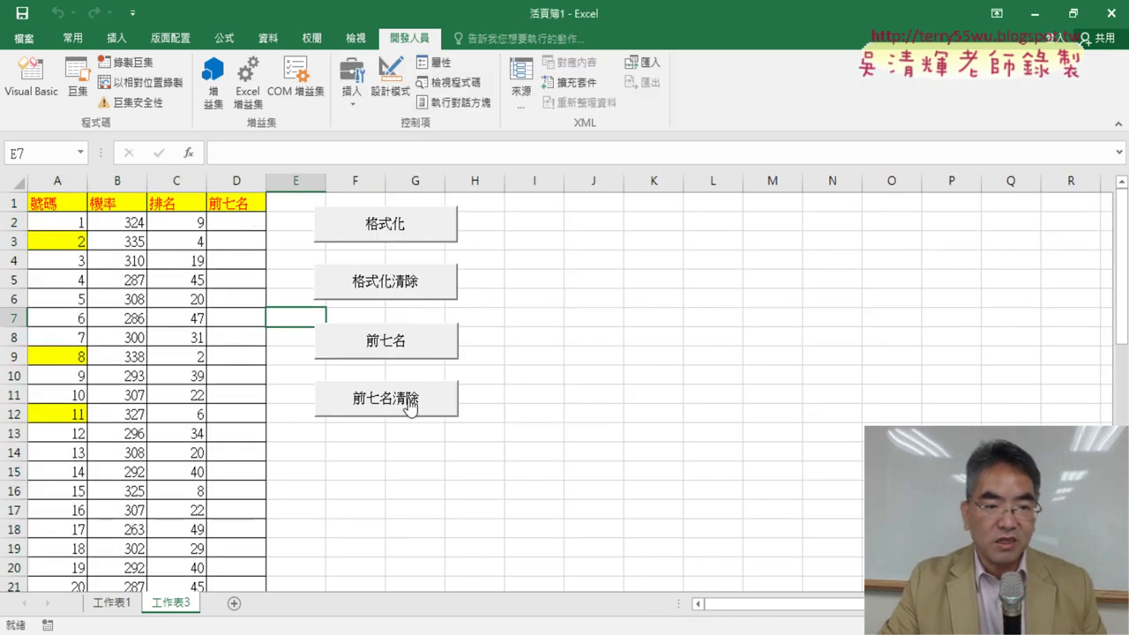
{"action": "left_click", "coordinate": [406, 357]}
{"action": "left_click", "coordinate": [405, 404]}
{"action": "left_click", "coordinate": [408, 346]}
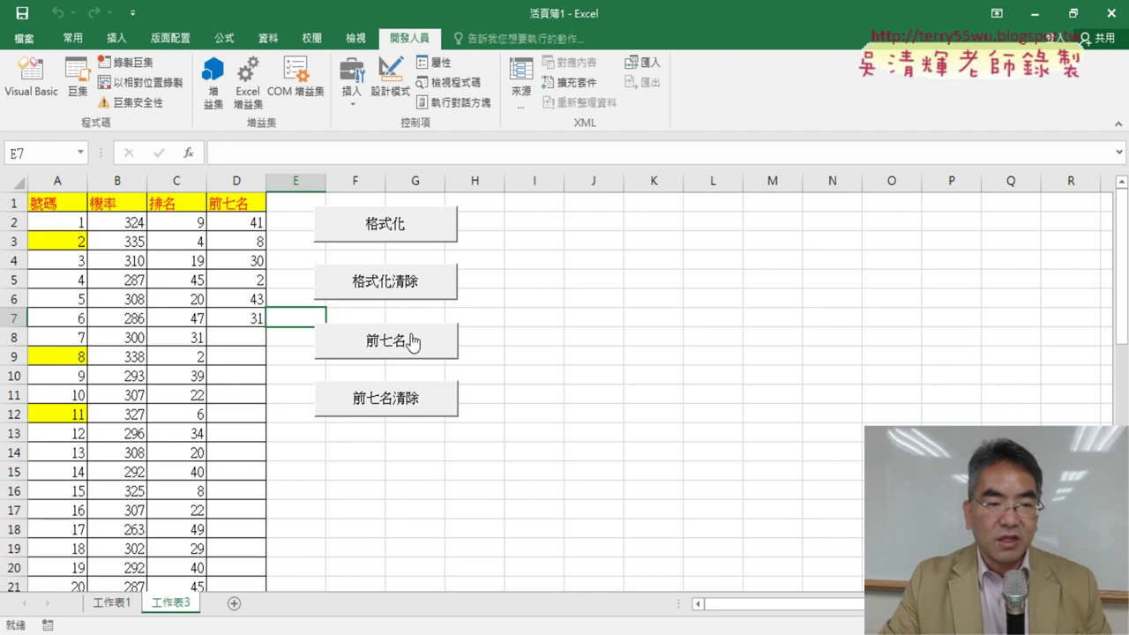
{"action": "left_click", "coordinate": [31, 78]}
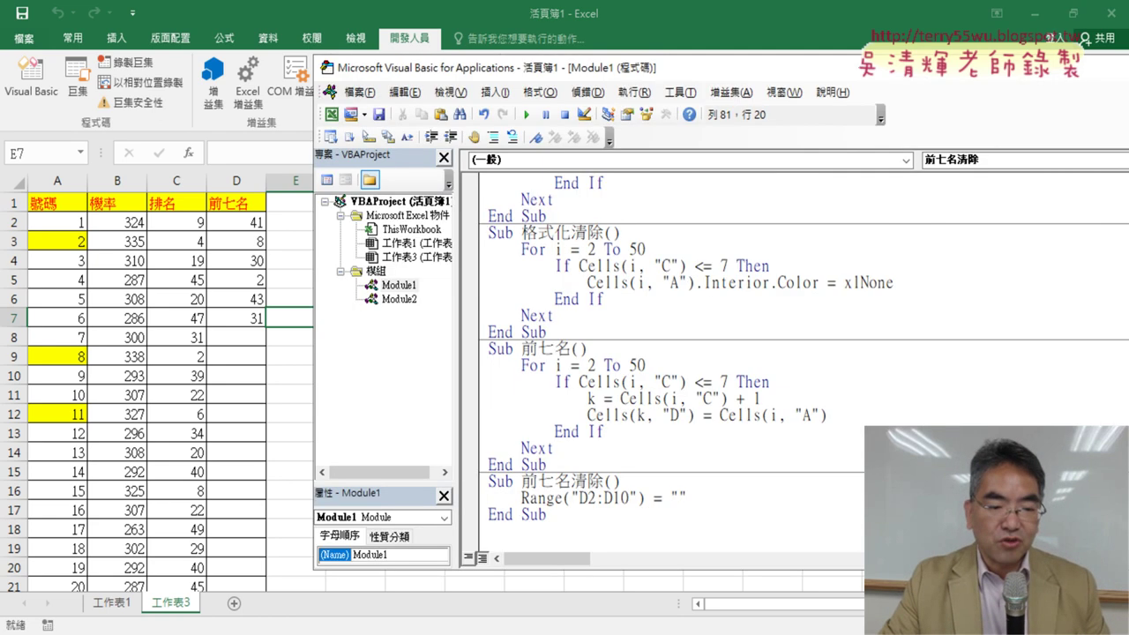
{"action": "left_click", "coordinate": [246, 594]}
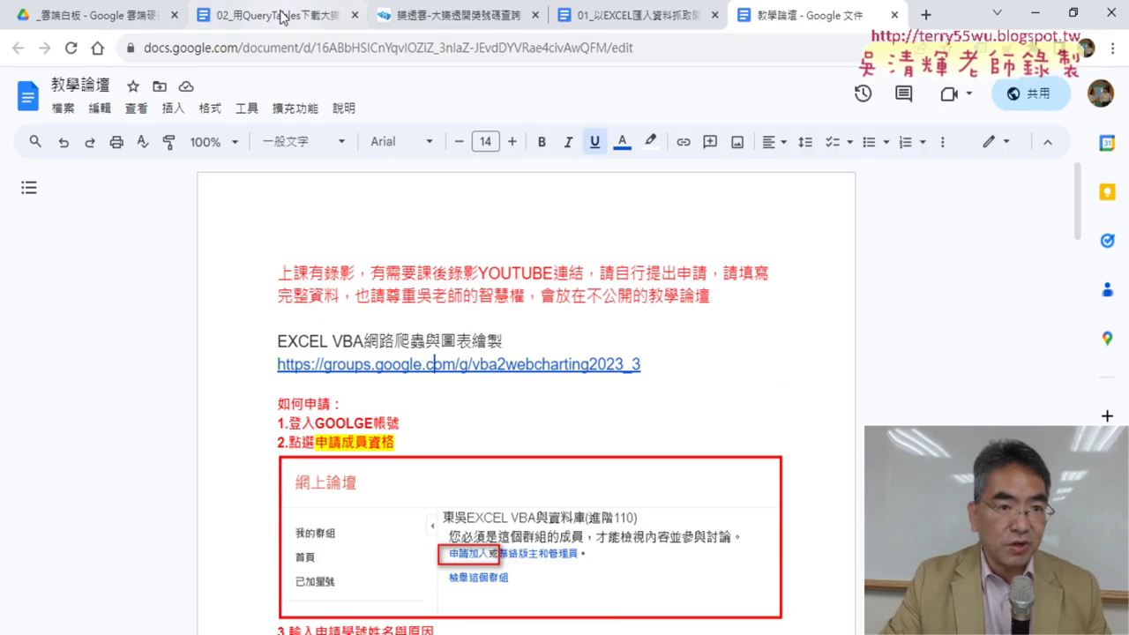
Step: Open the 02_用QueryTables下載大樂透歷史資料 notes and locate the tie-handling If block and 前七名() code
{"action": "left_click", "coordinate": [282, 18]}
{"action": "left_click", "coordinate": [300, 365]}
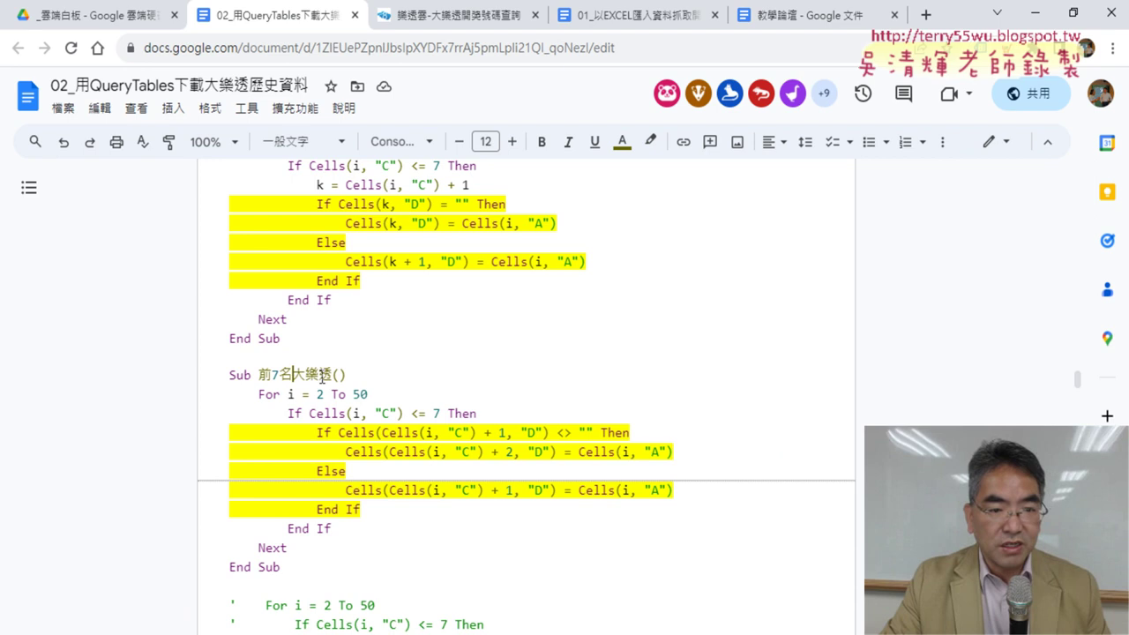
{"action": "scroll", "coordinate": [389, 379], "scroll_direction": "down", "scroll_amount": 5}
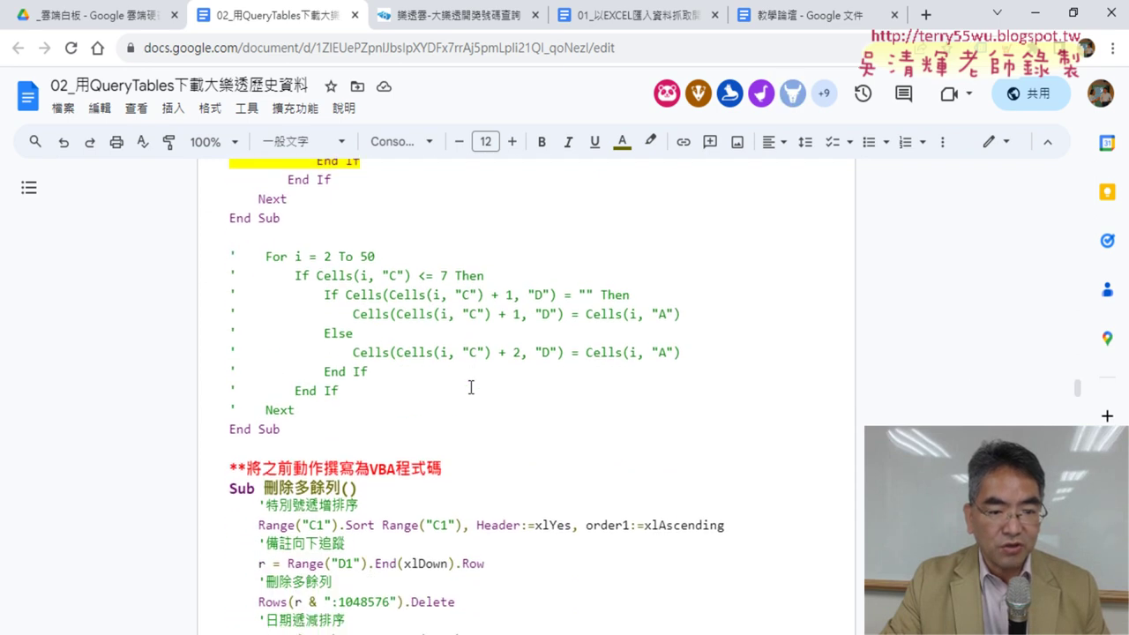
{"action": "scroll", "coordinate": [472, 389], "scroll_direction": "up", "scroll_amount": 3}
{"action": "scroll", "coordinate": [472, 388], "scroll_direction": "up", "scroll_amount": 3}
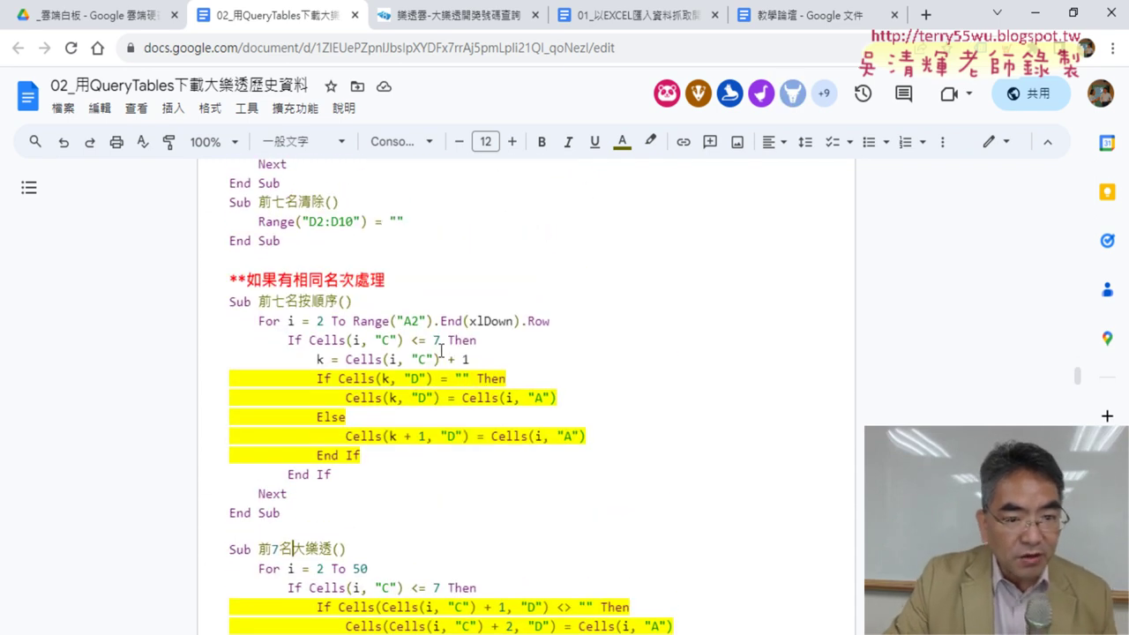
{"action": "left_click_drag", "start_coordinate": [338, 280], "coordinate": [385, 280]}
{"action": "key", "text": "Left"}
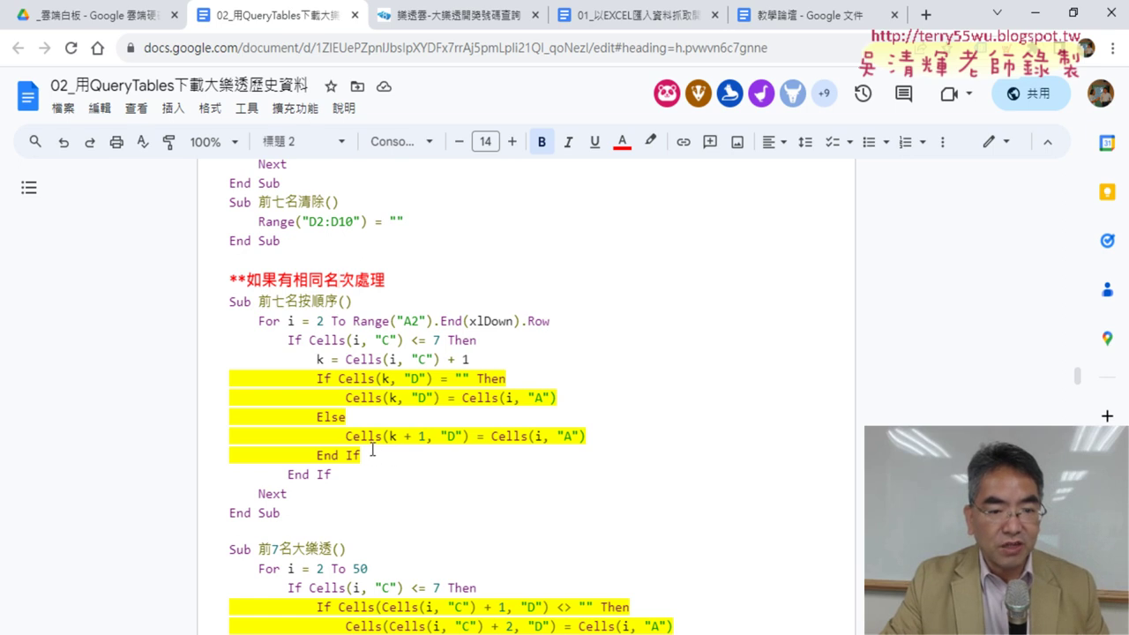
{"action": "left_click_drag", "start_coordinate": [373, 450], "coordinate": [226, 388]}
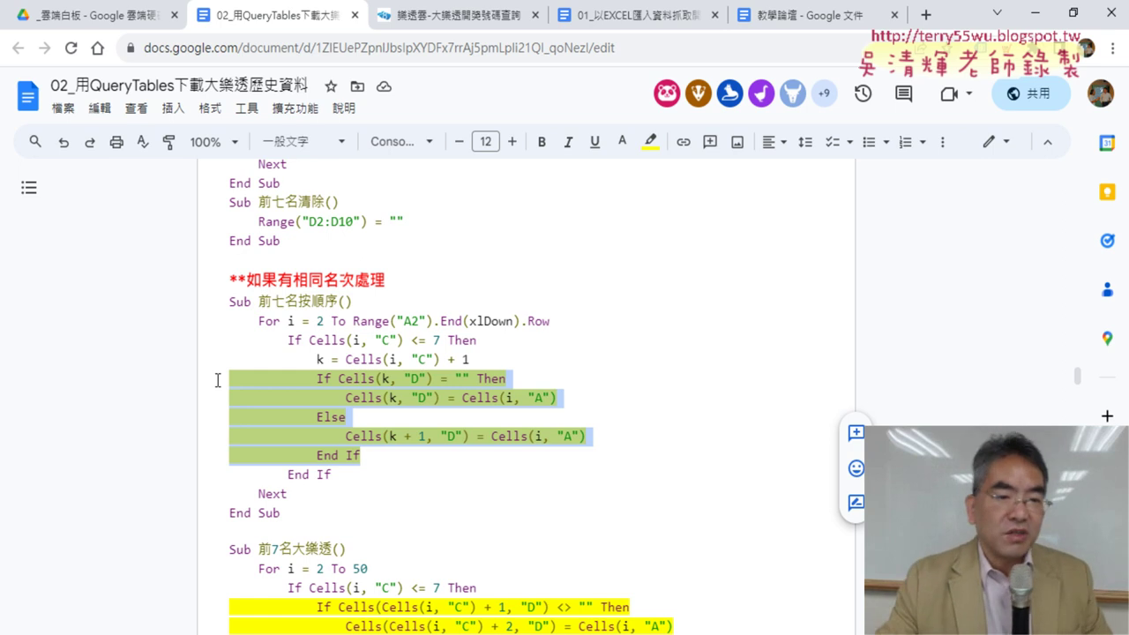
{"action": "scroll", "coordinate": [217, 381], "scroll_direction": "up", "scroll_amount": 2}
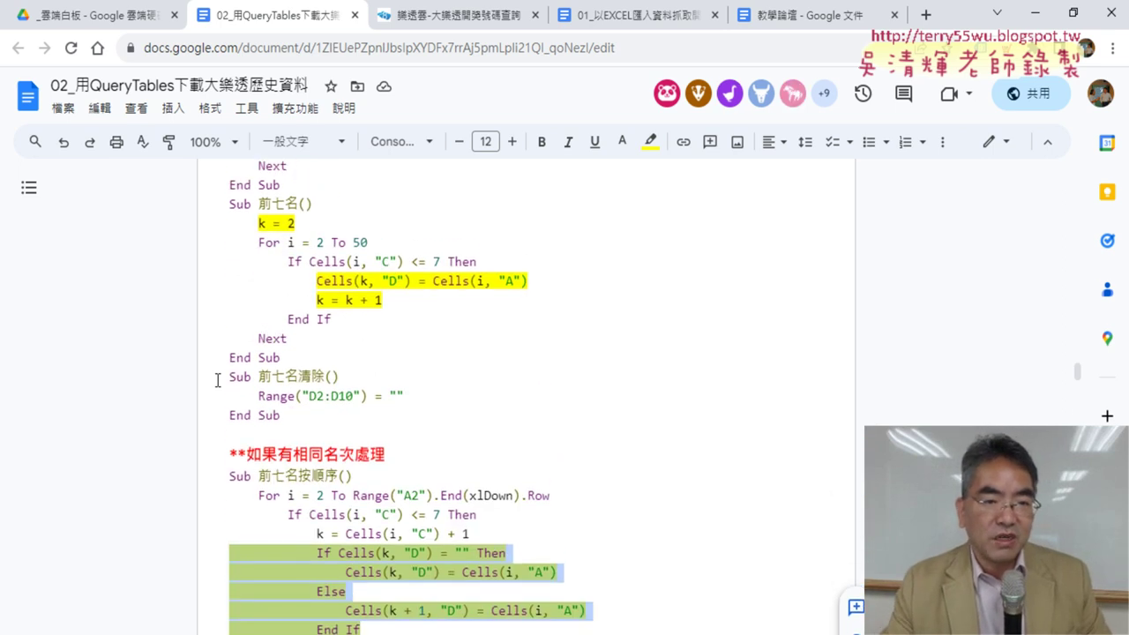